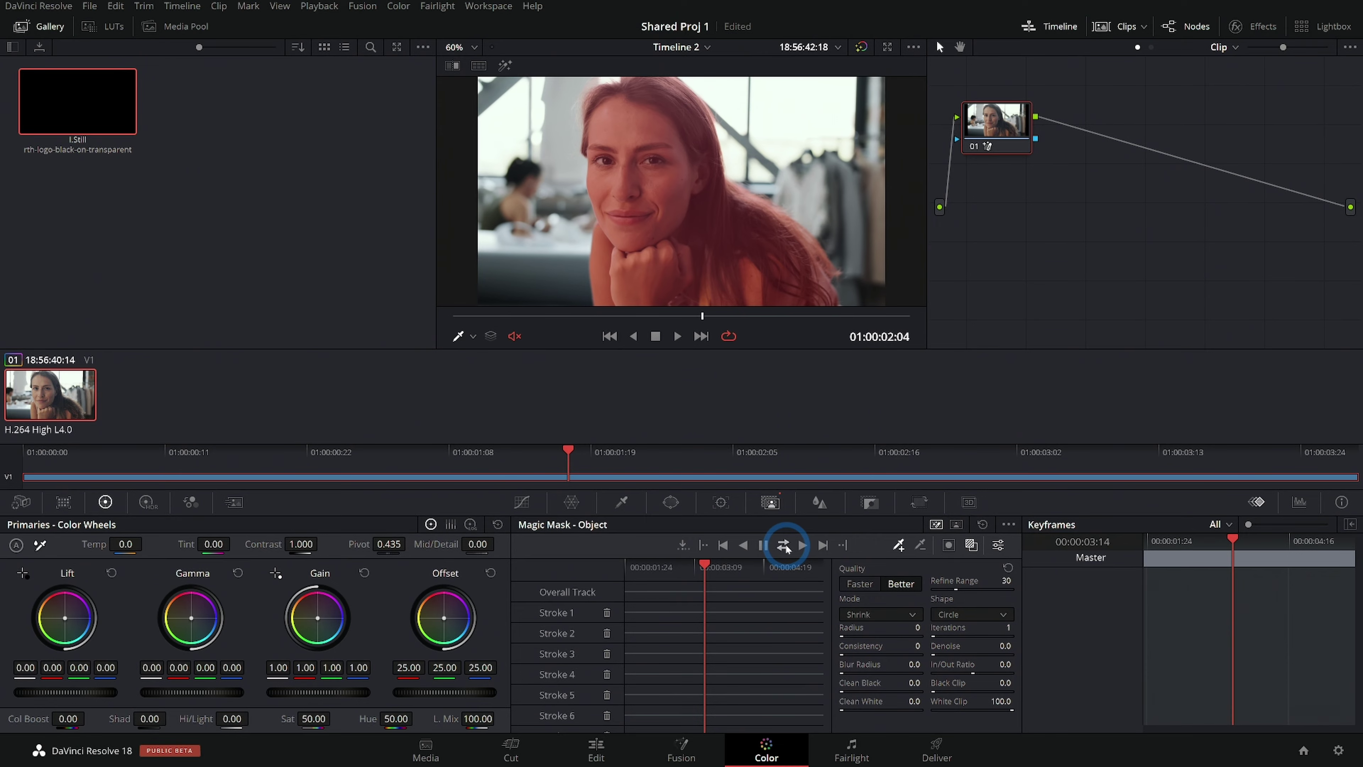
Track the Magic Mask, built from the woman's include and background exclude strokes, forward through the clip
{"action": "left_click", "coordinate": [785, 545]}
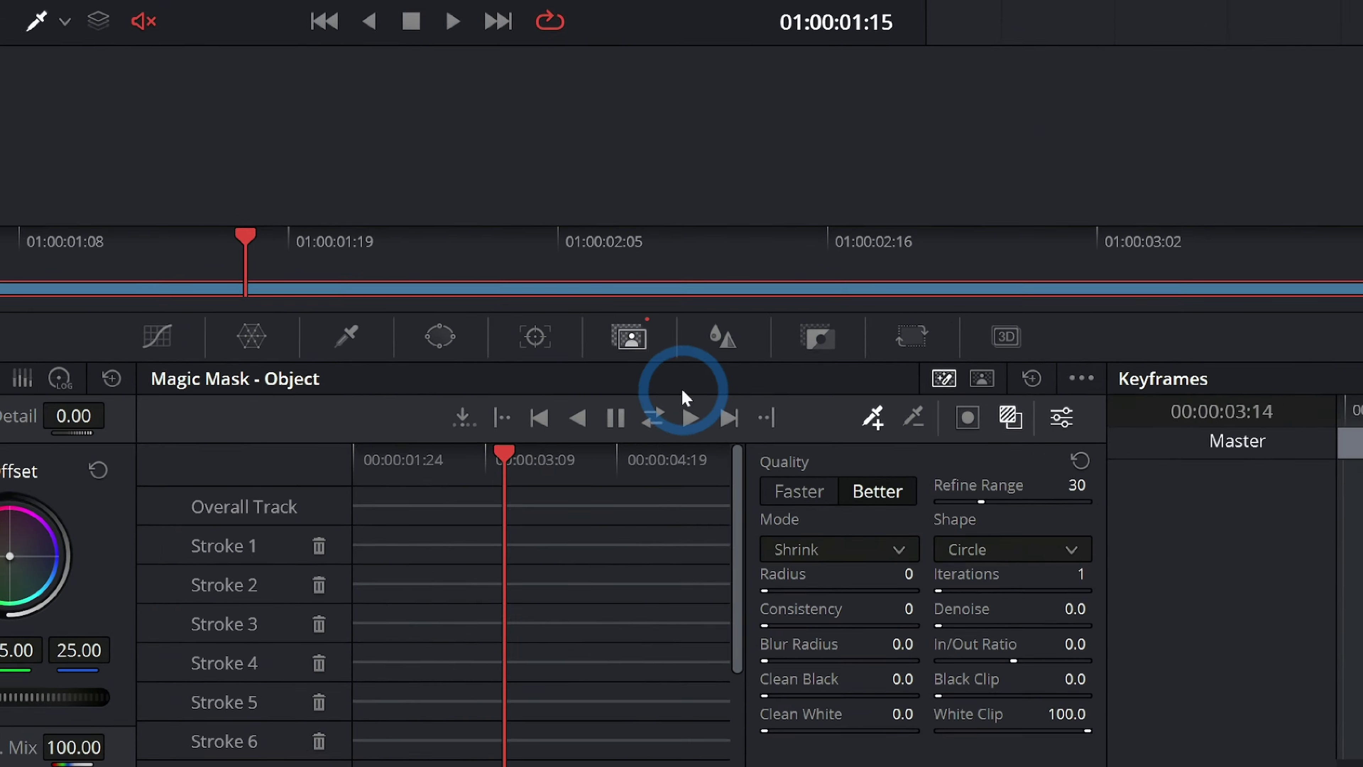
Track the mask forward and reverse, hide the red overlay, and test then reset gain to 1.00
{"action": "left_click", "coordinate": [654, 417]}
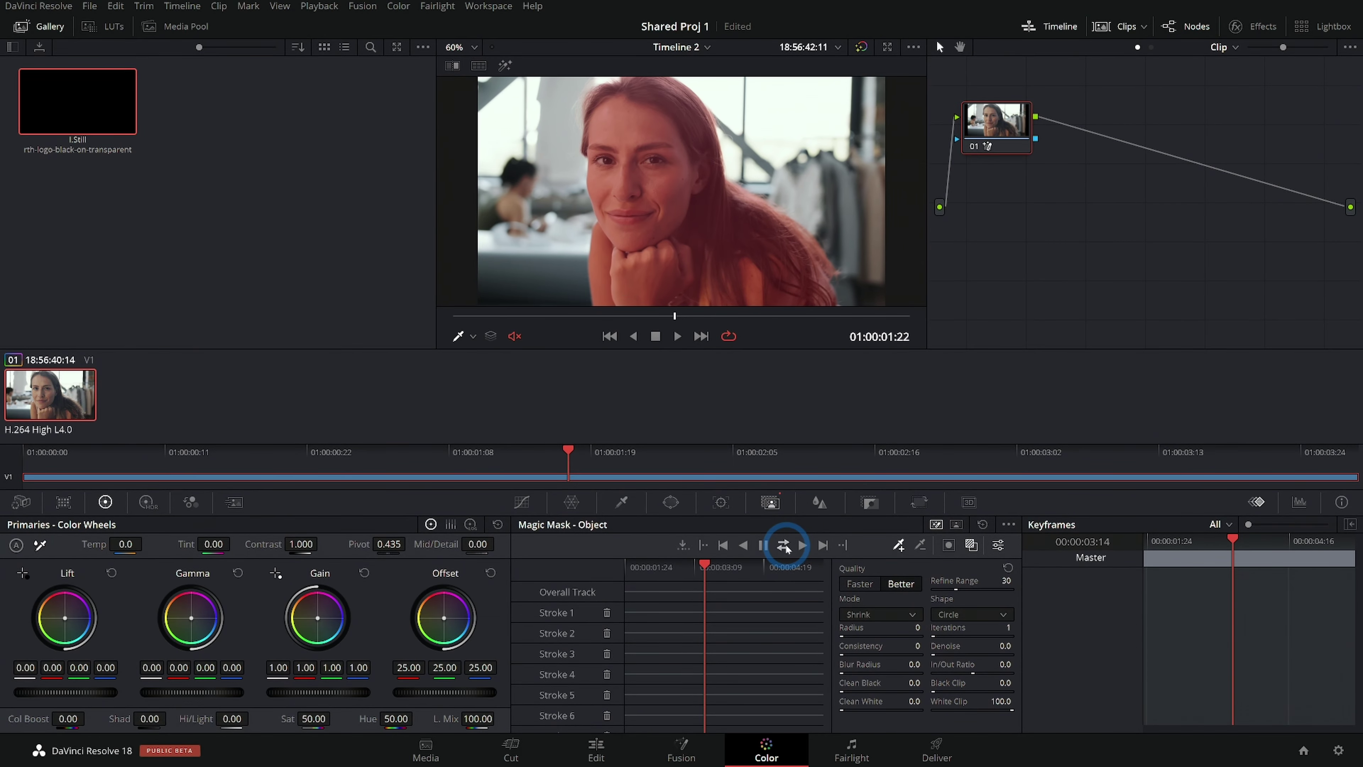
{"action": "left_click", "coordinate": [972, 545]}
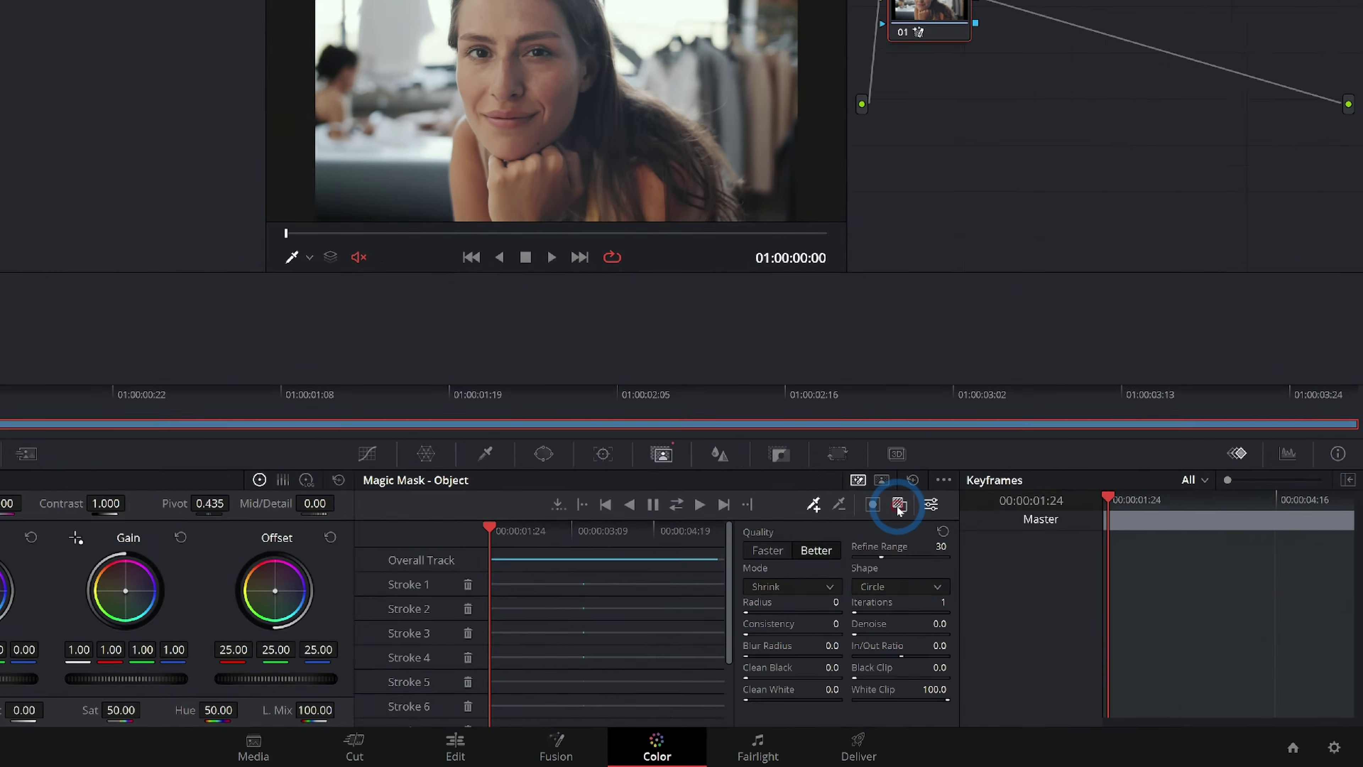
{"action": "left_click", "coordinate": [518, 659]}
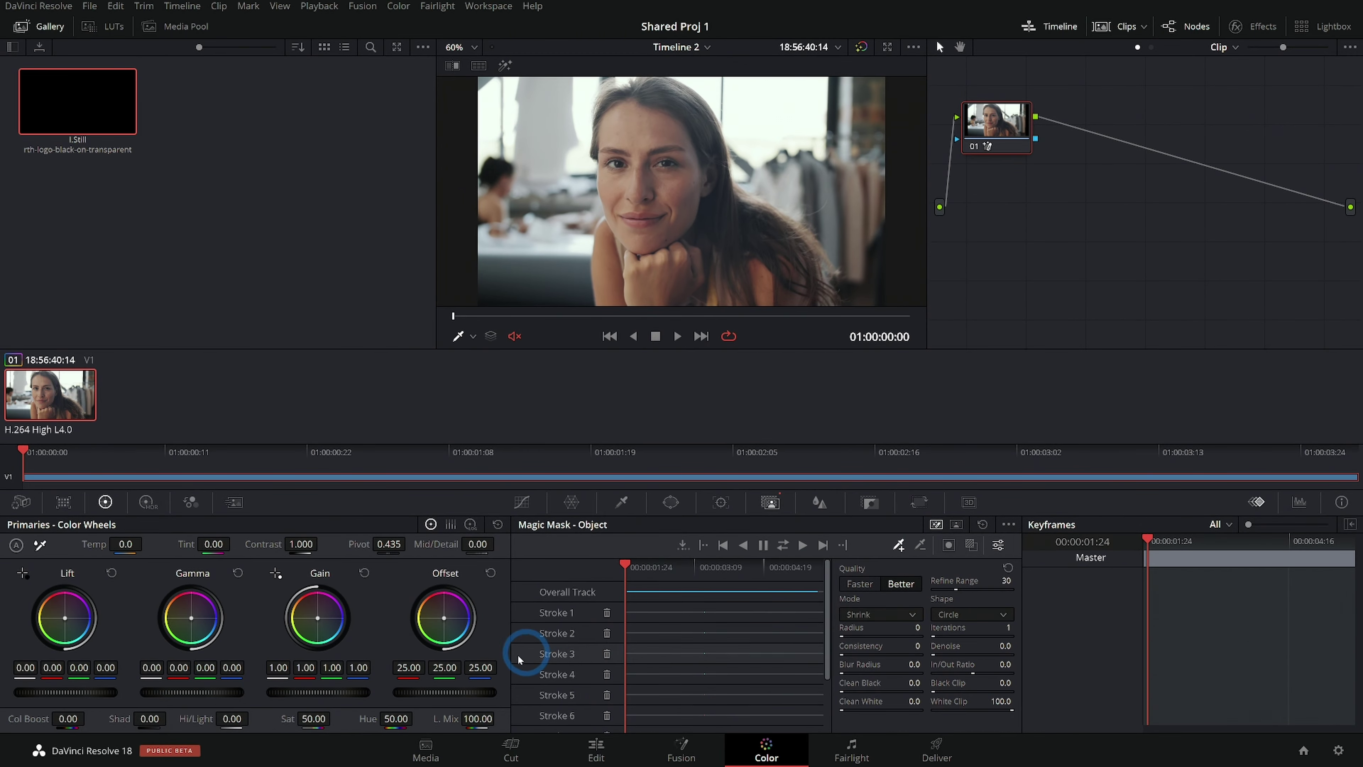
{"action": "left_click_drag", "start_coordinate": [317, 618], "coordinate": [346, 642]}
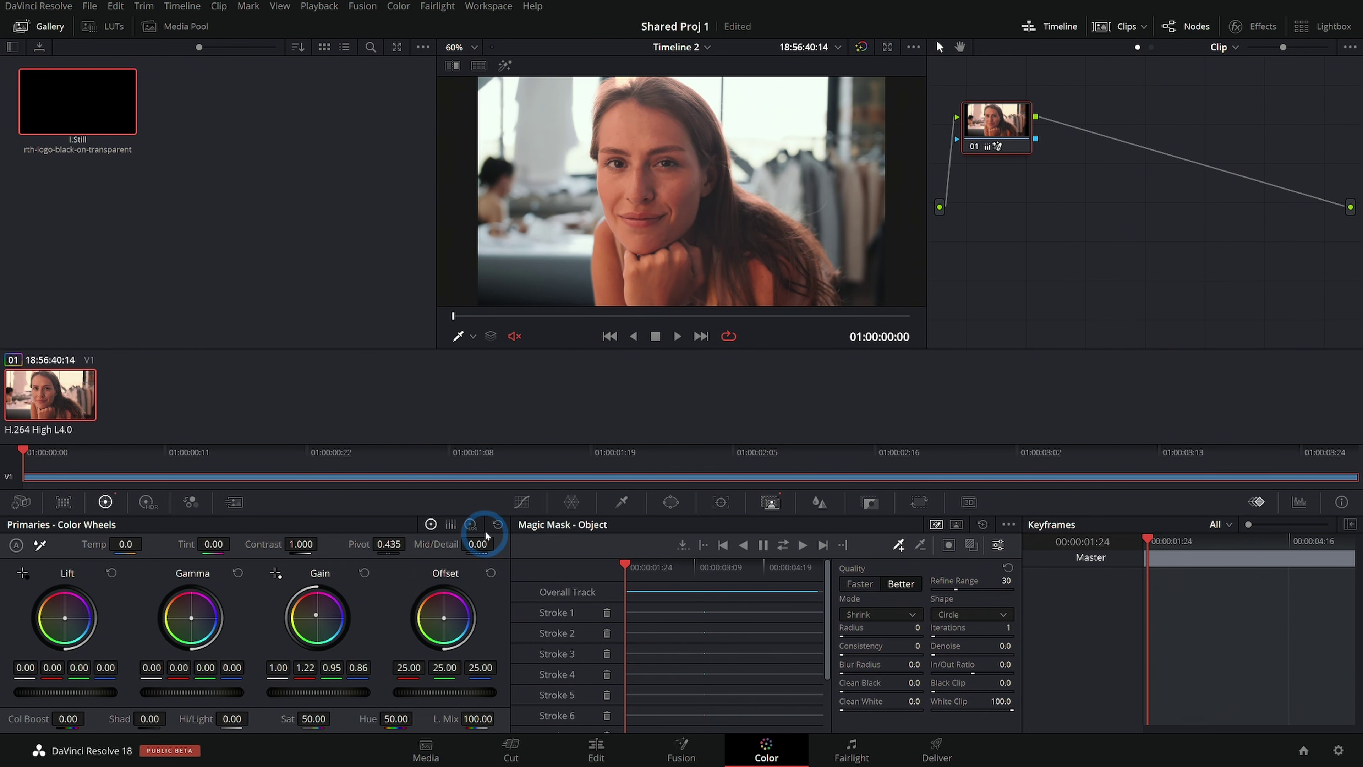
{"action": "left_click", "coordinate": [498, 524]}
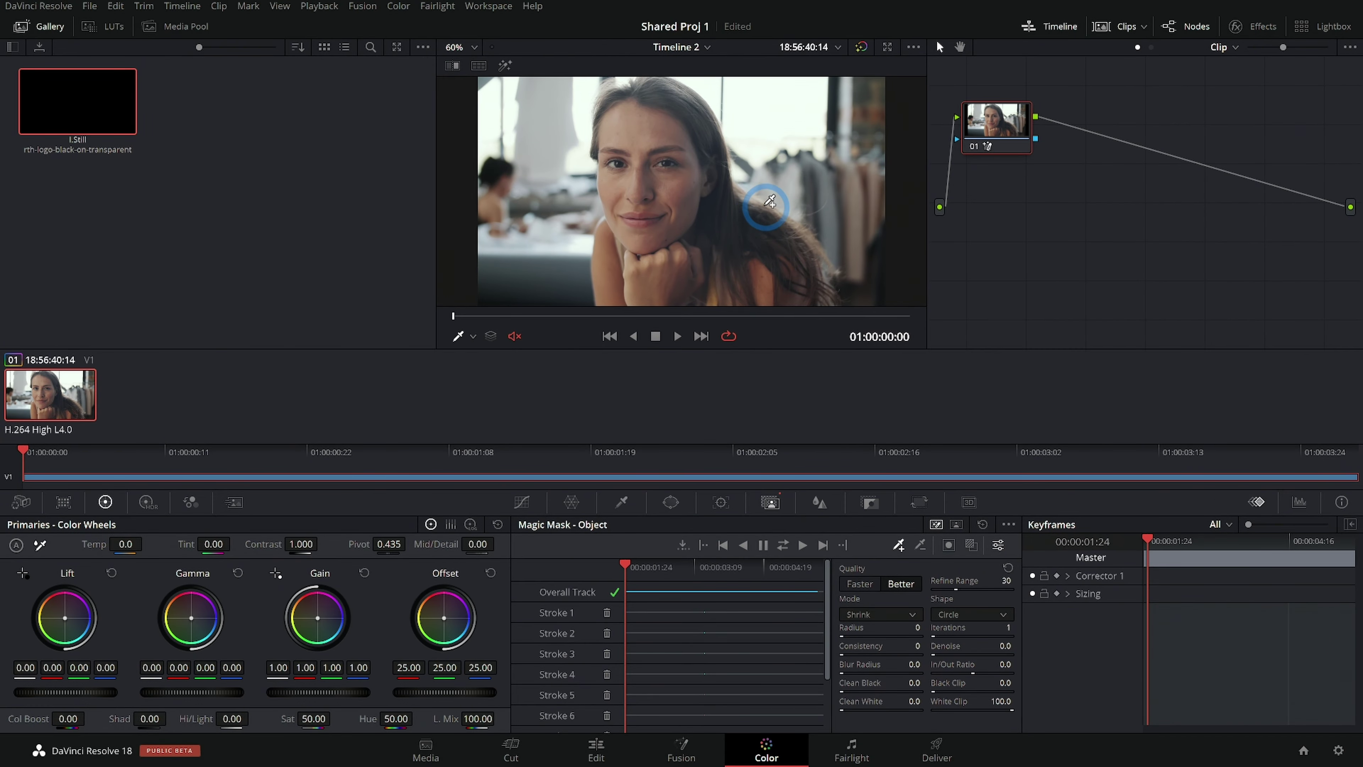
Check the mask in Highlight mode, then link the node's blue key output to the tree output
{"action": "left_click", "coordinate": [505, 66]}
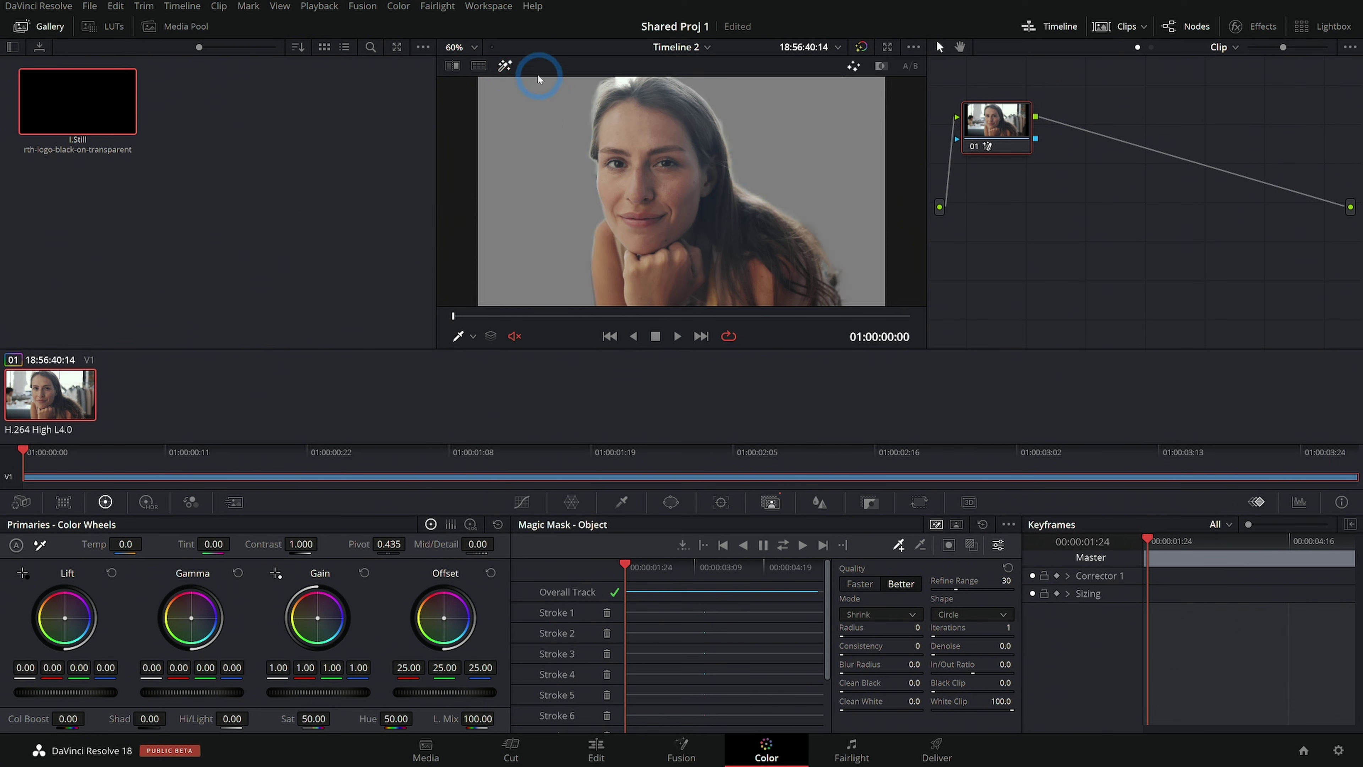
{"action": "left_click", "coordinate": [506, 66]}
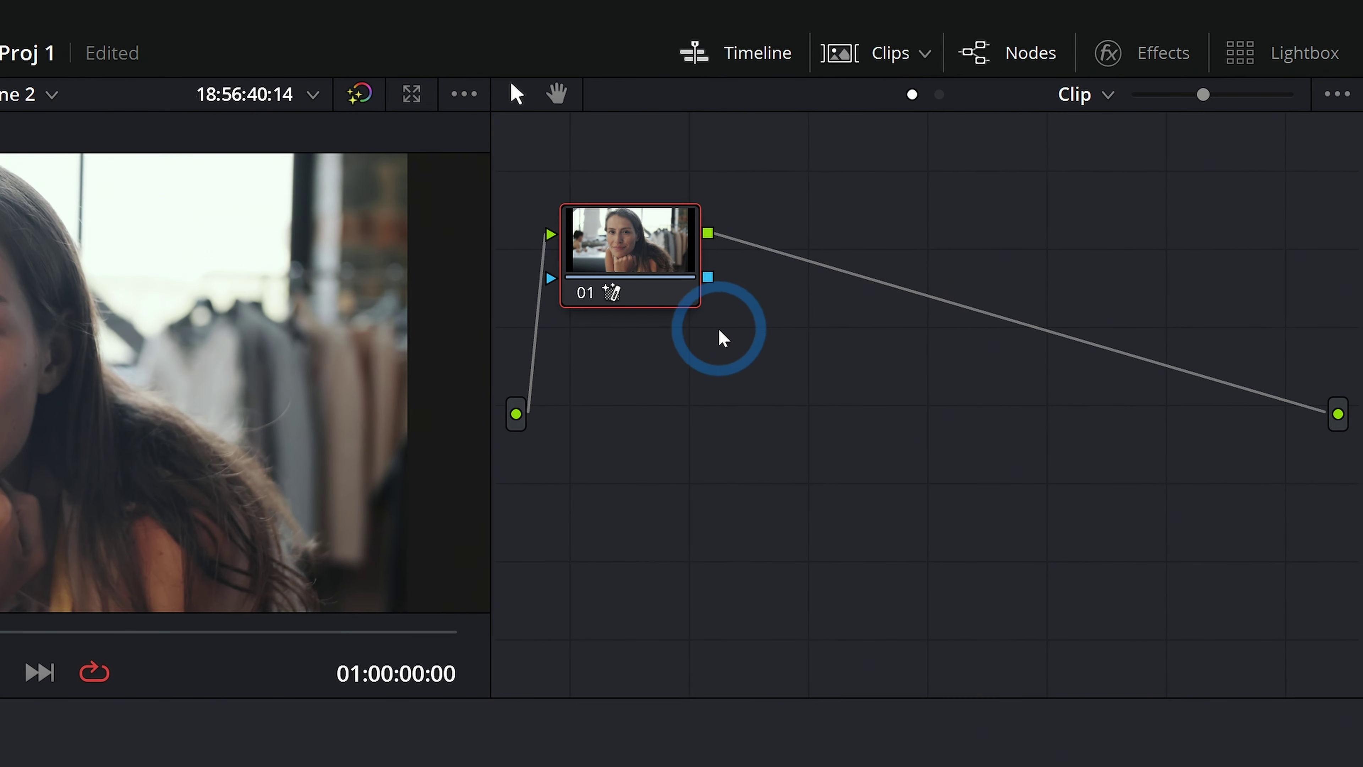
{"action": "left_click_drag", "start_coordinate": [708, 278], "coordinate": [1279, 464]}
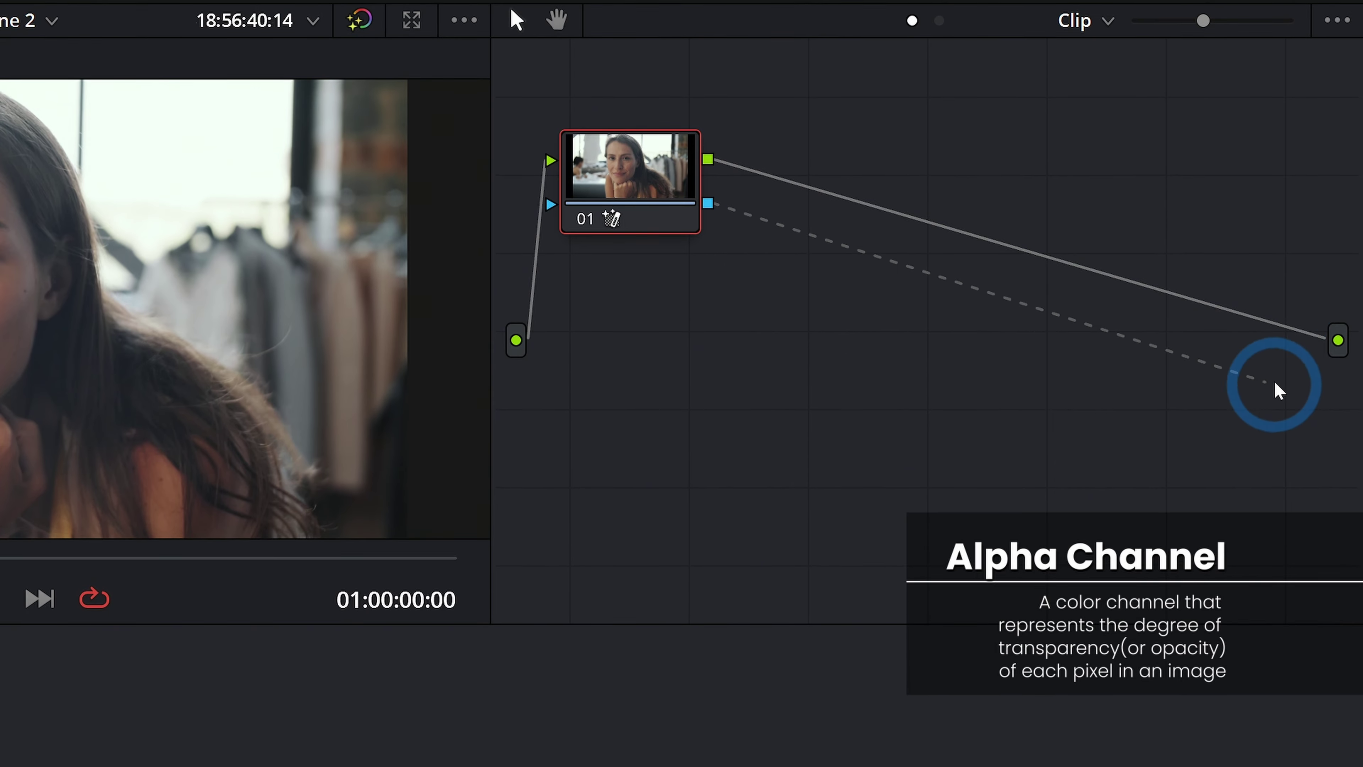
{"action": "left_click_drag", "start_coordinate": [1279, 392], "coordinate": [1336, 344]}
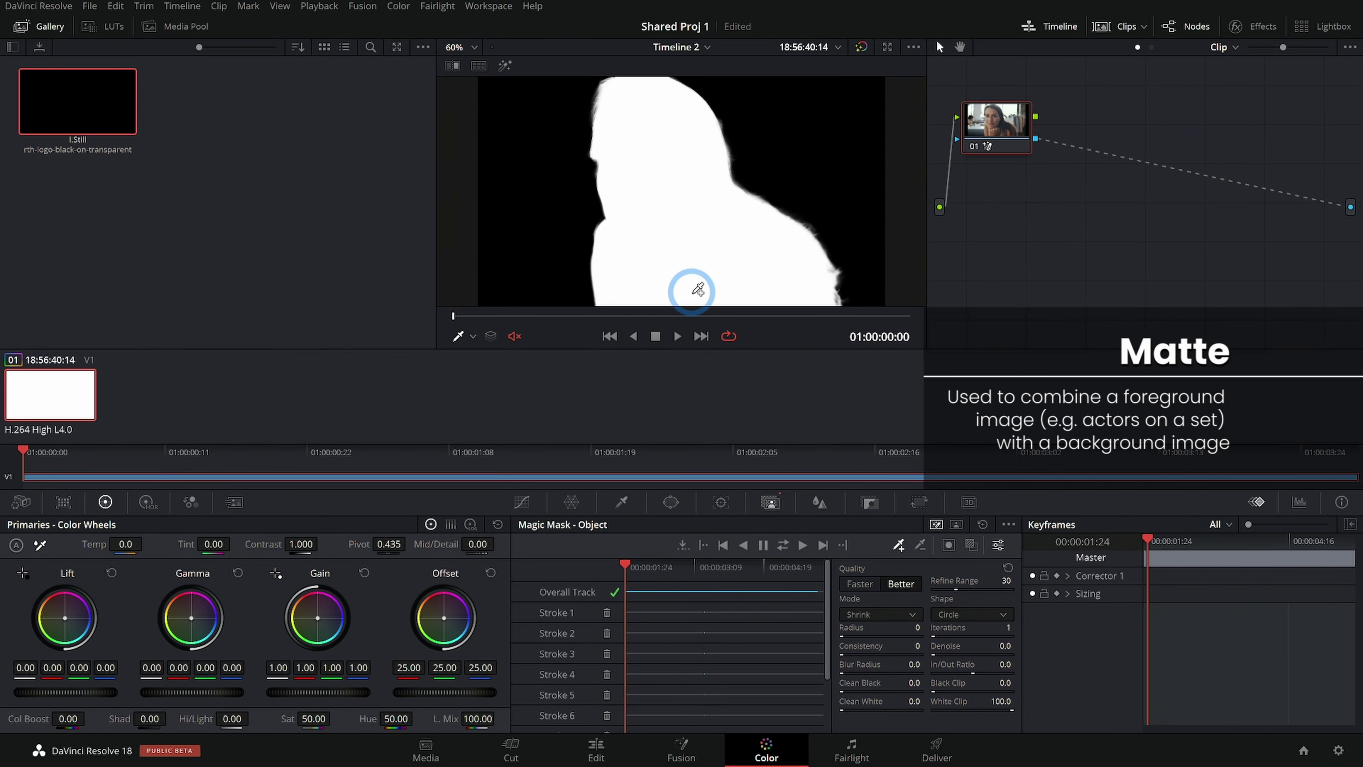
On the Edit page, scrub the timeline back and forth to review the woman's matte
{"action": "left_click", "coordinate": [596, 747]}
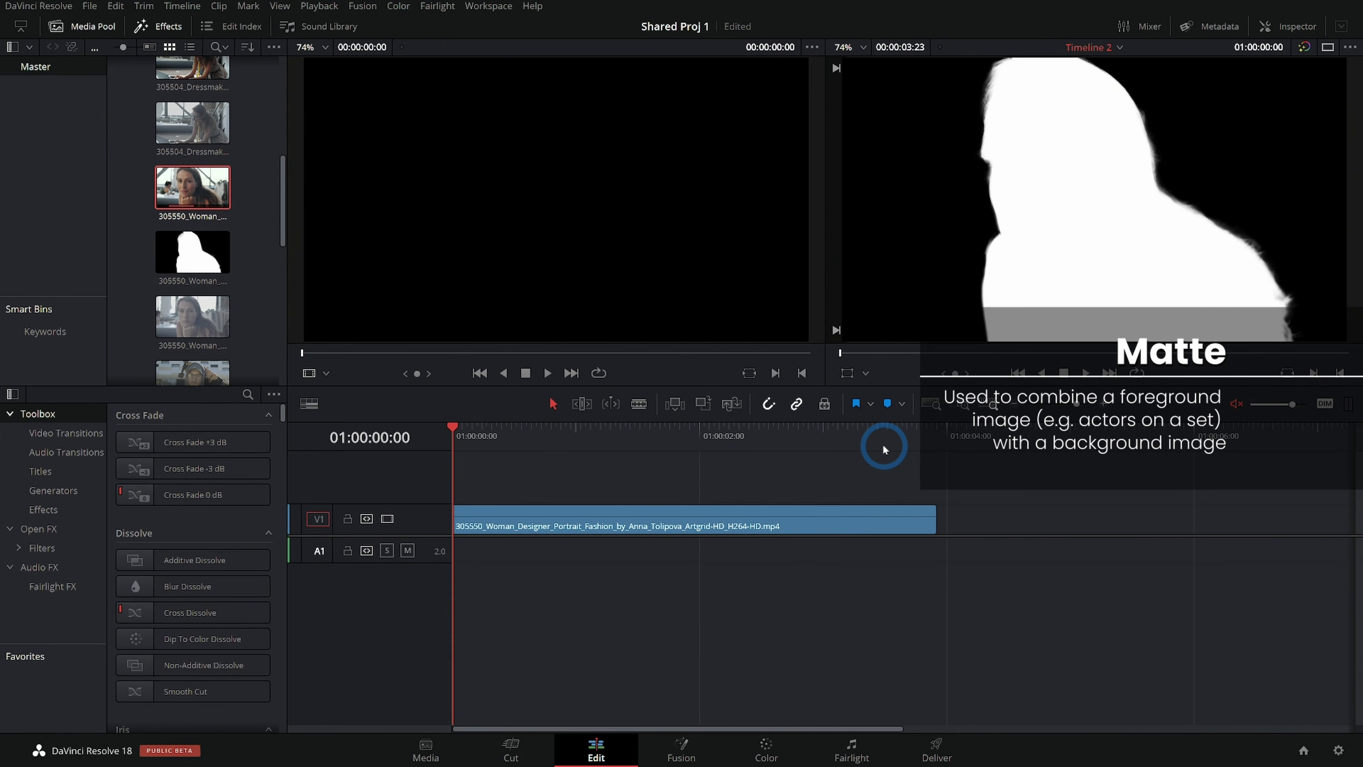
{"action": "left_click_drag", "start_coordinate": [625, 429], "coordinate": [729, 432]}
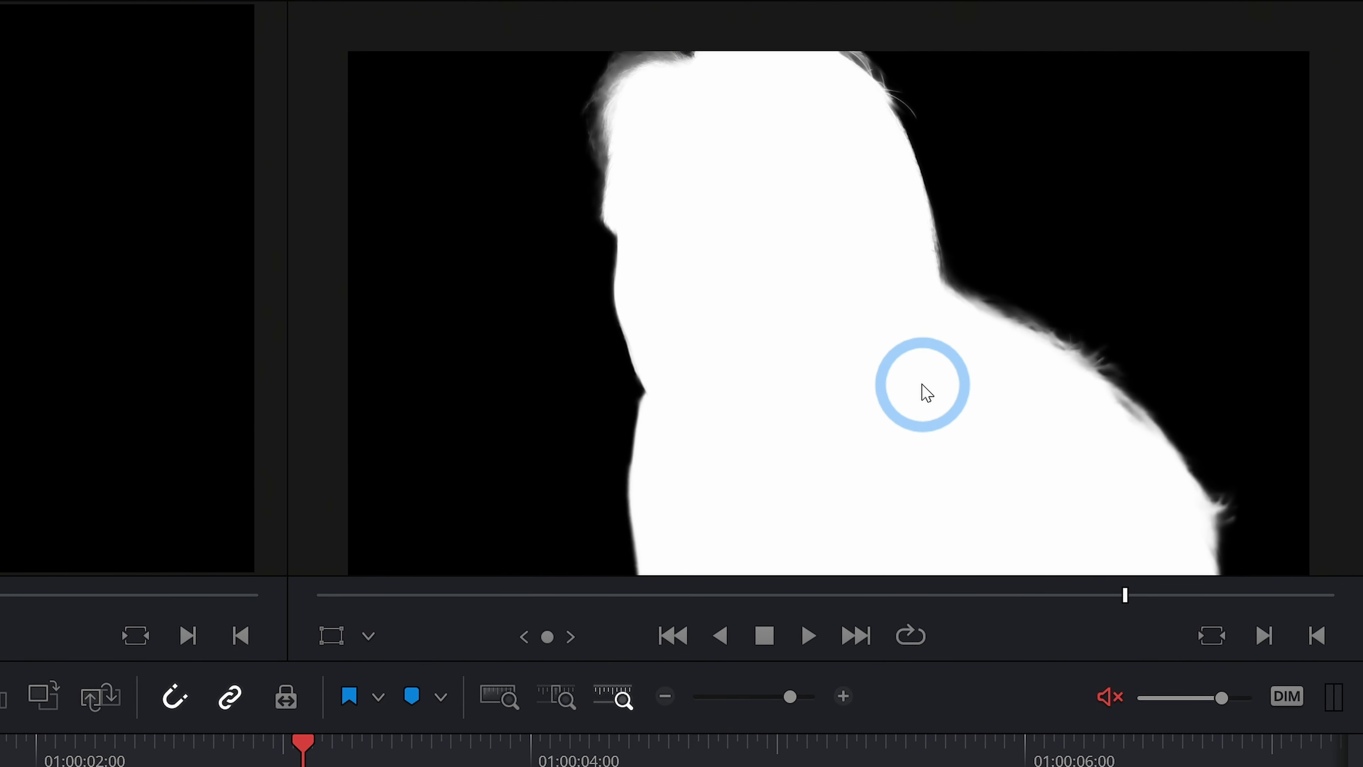
{"action": "left_click", "coordinate": [796, 590]}
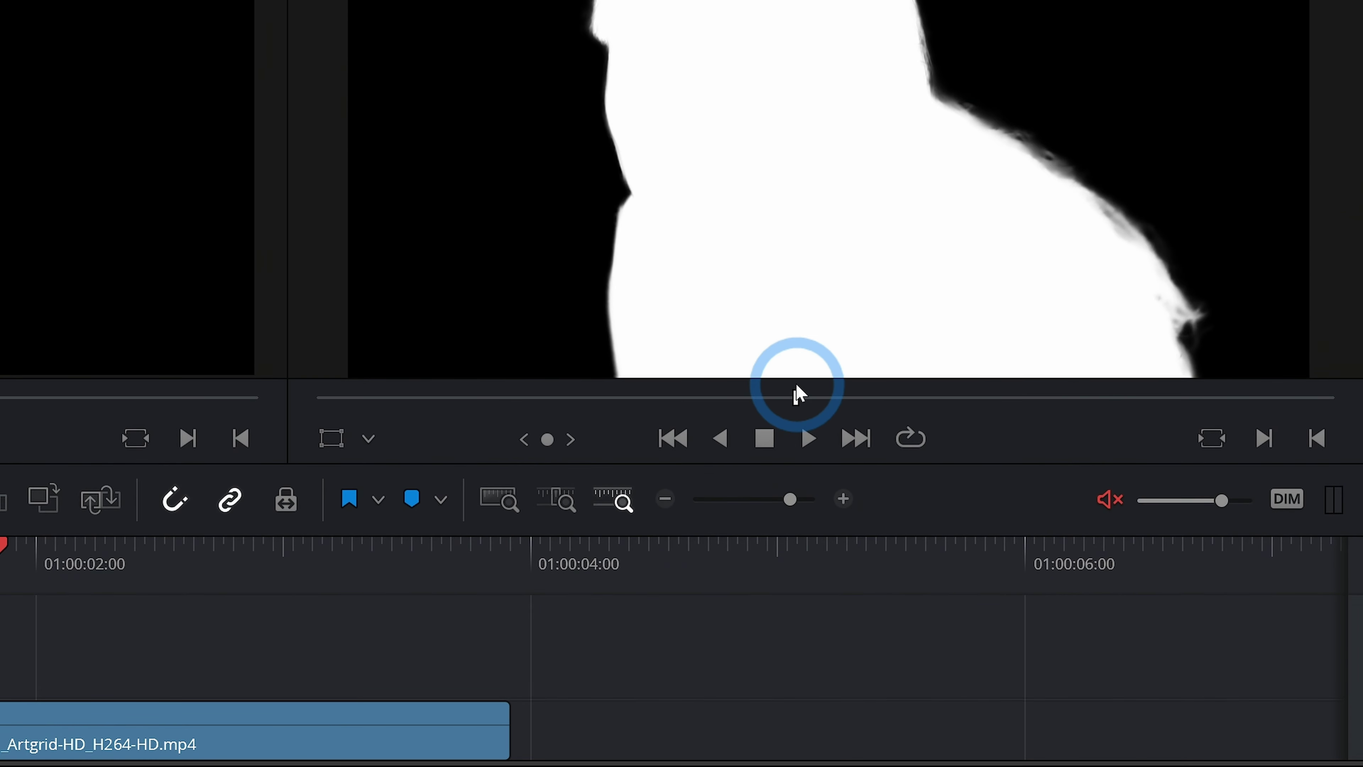
{"action": "mouse_move", "coordinate": [797, 396]}
{"action": "left_mouse_down"}
{"action": "mouse_move", "coordinate": [728, 396]}
{"action": "mouse_move", "coordinate": [809, 396]}
{"action": "left_mouse_up"}
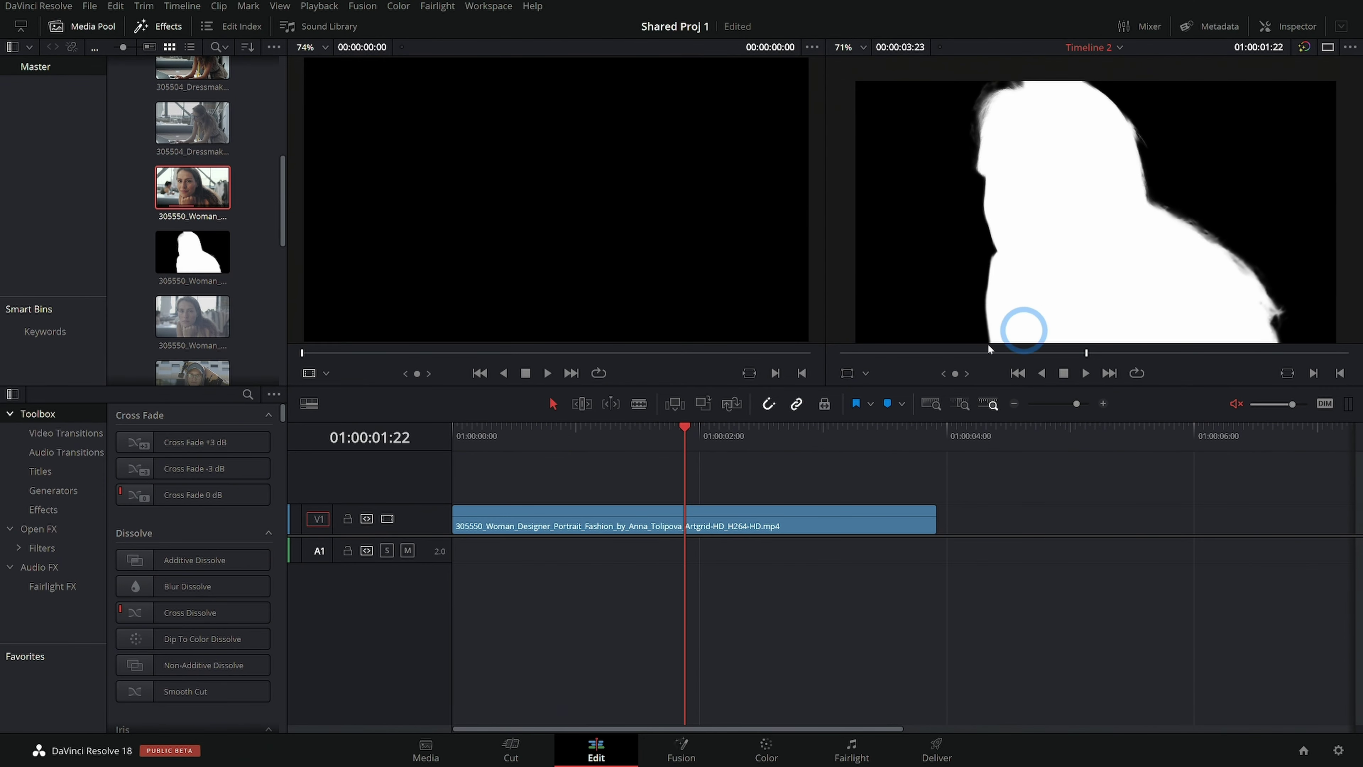
{"action": "left_click", "coordinate": [751, 518]}
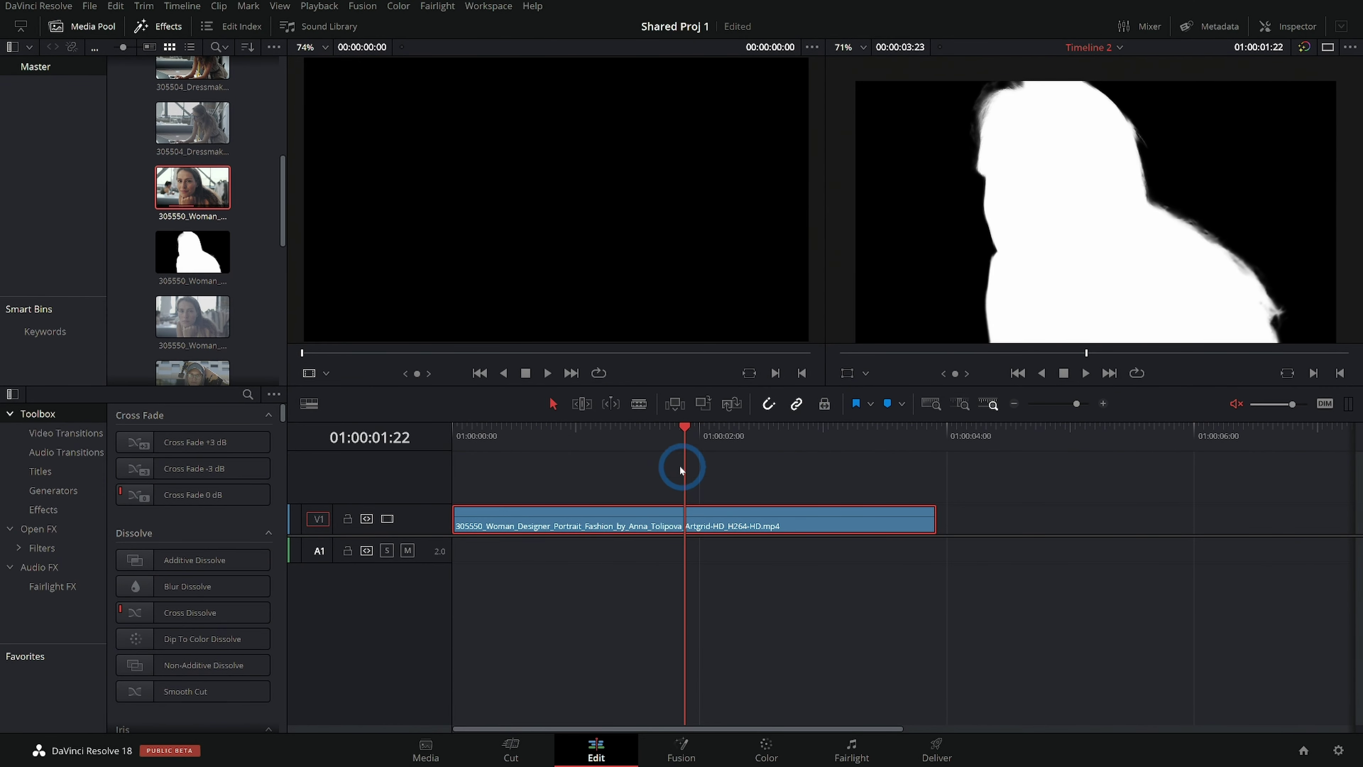
Select the V1 matte clip with the playhead at 01:00:01:24 and bring up its options
{"action": "left_click", "coordinate": [731, 436]}
{"action": "left_click_drag", "start_coordinate": [731, 436], "coordinate": [695, 436]}
{"action": "left_click", "coordinate": [737, 519]}
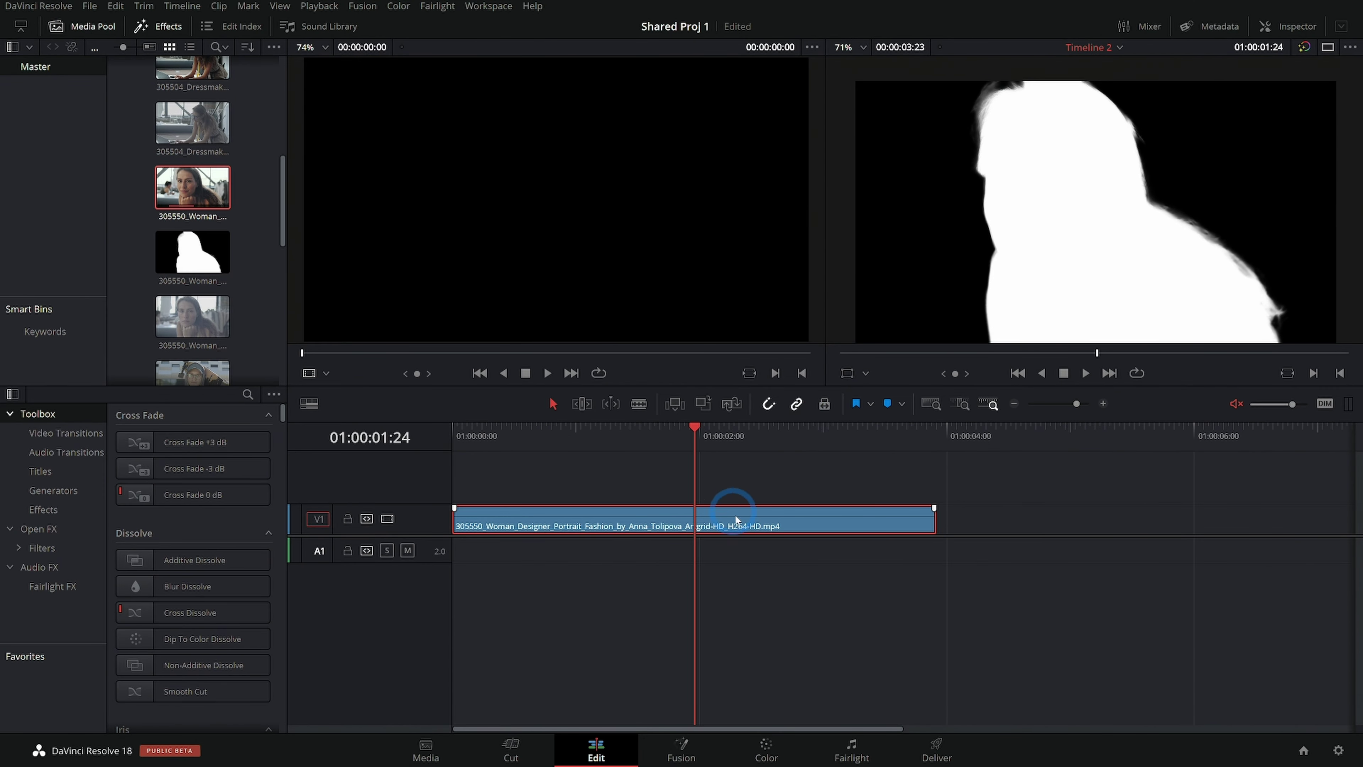
{"action": "right_click", "coordinate": [658, 518]}
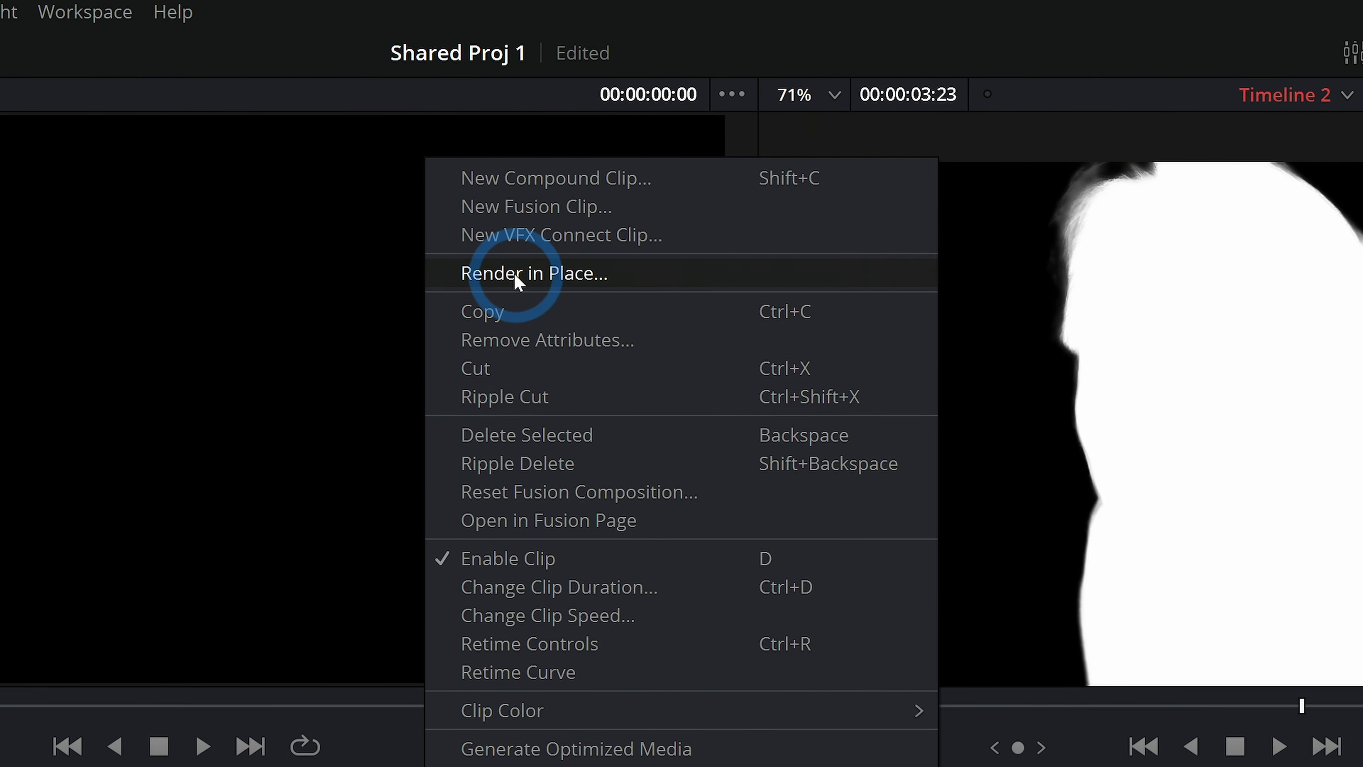
Render the matte clip in place as DNxHR 444 12-bit, saved to the Desktop
{"action": "left_click", "coordinate": [516, 274]}
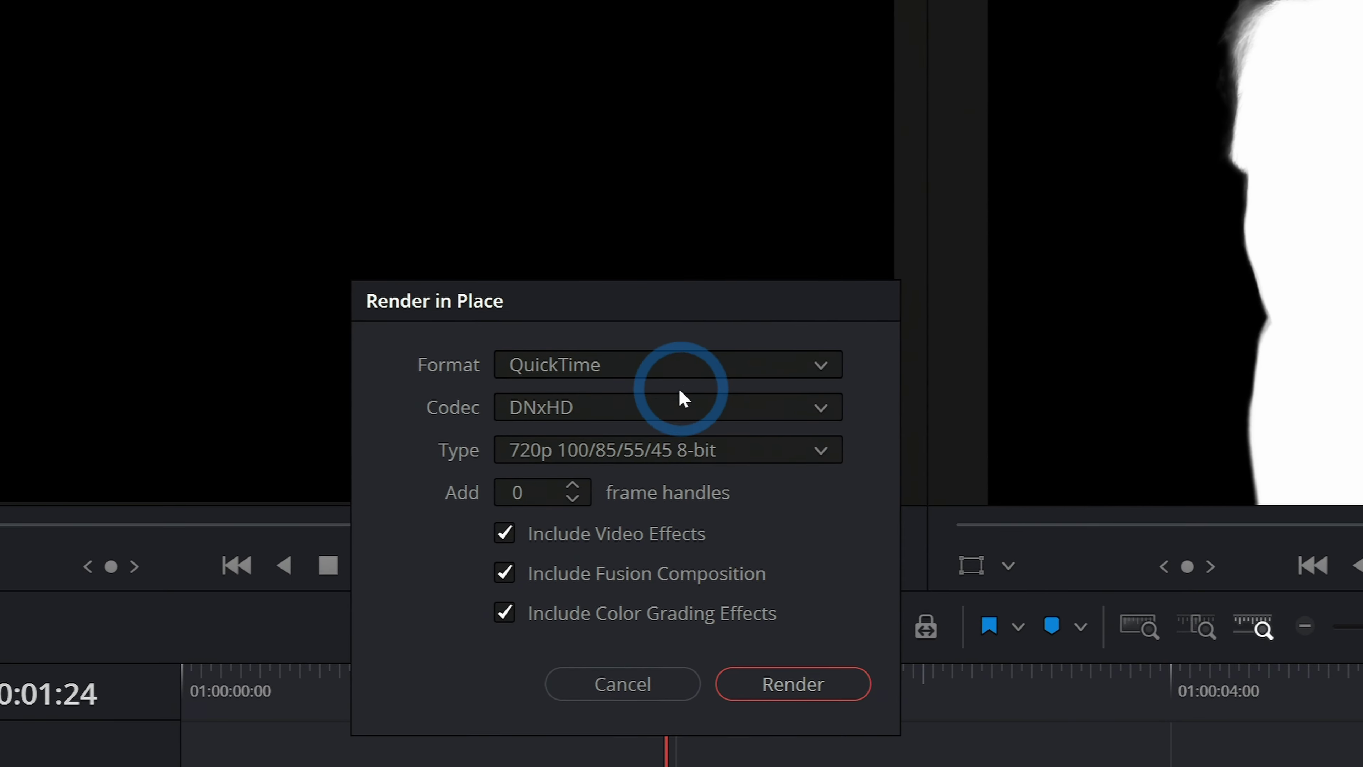
{"action": "left_click", "coordinate": [682, 382]}
{"action": "left_click", "coordinate": [678, 437]}
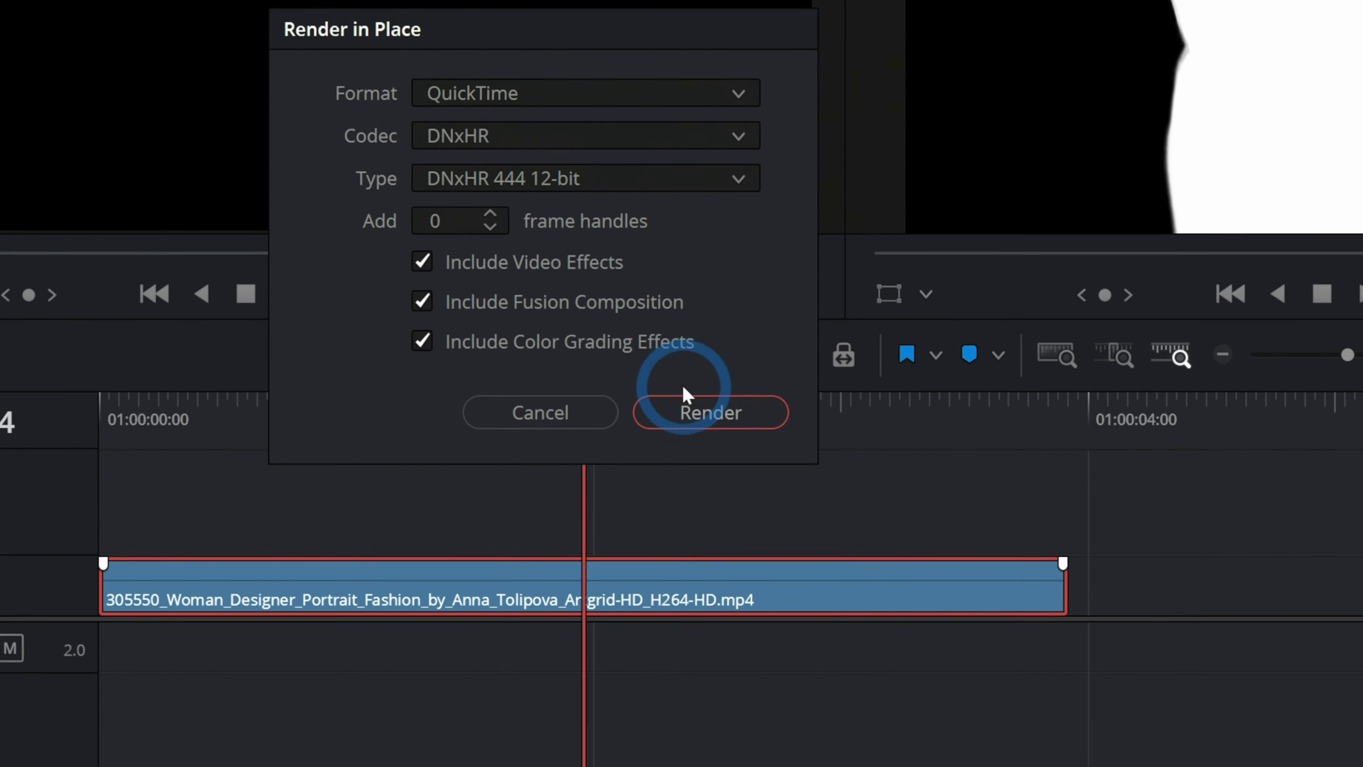
{"action": "left_click", "coordinate": [685, 395]}
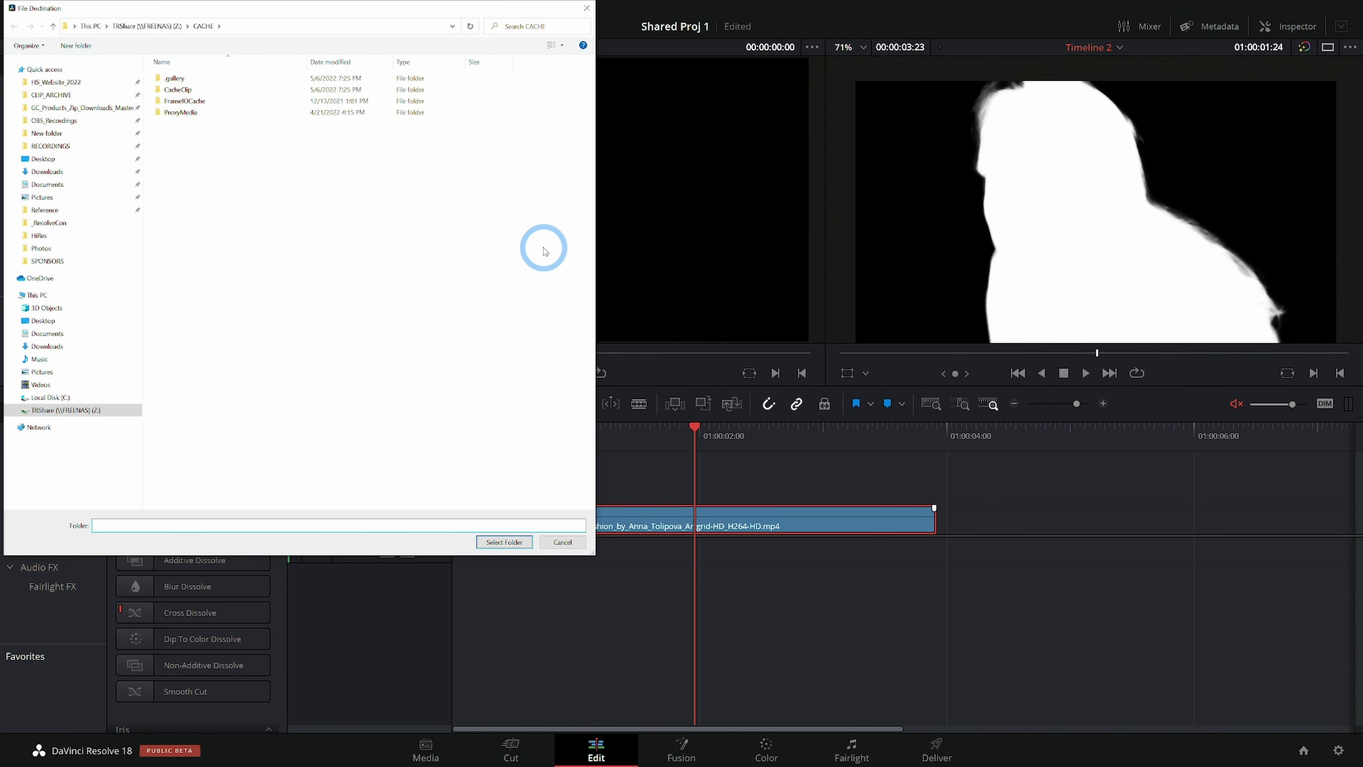
{"action": "left_click", "coordinate": [61, 321]}
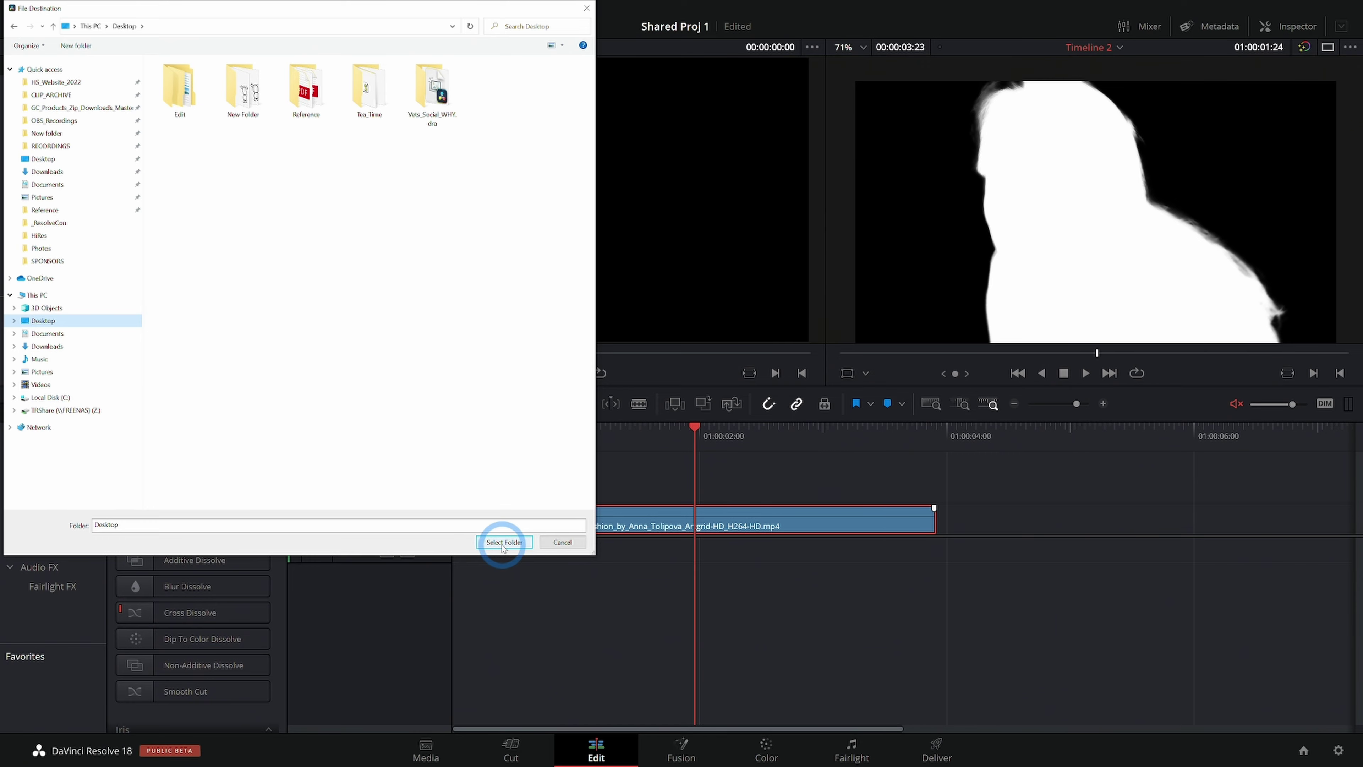
{"action": "left_click", "coordinate": [503, 543]}
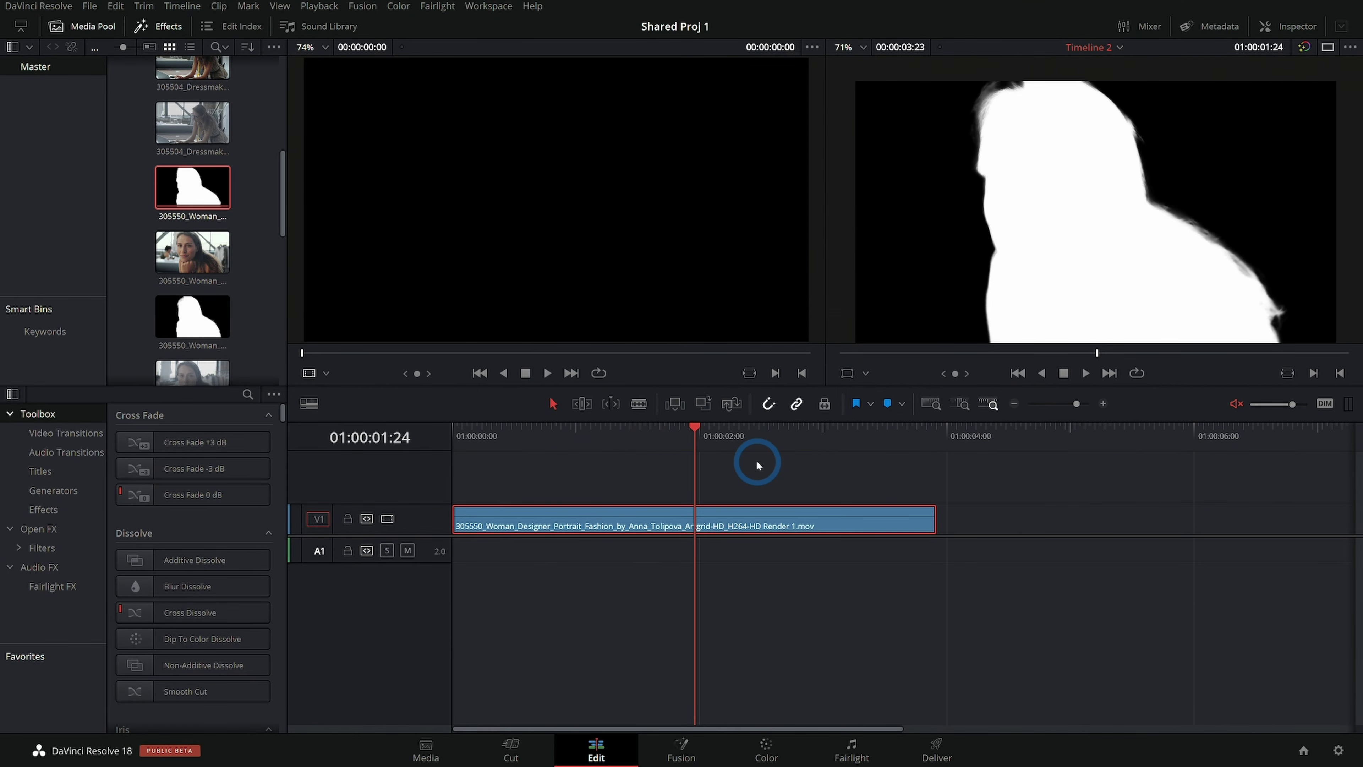
Duplicate the rendered 'Render 1.mov' onto track V2 and enlarge the video tracks
{"action": "left_click", "coordinate": [749, 667]}
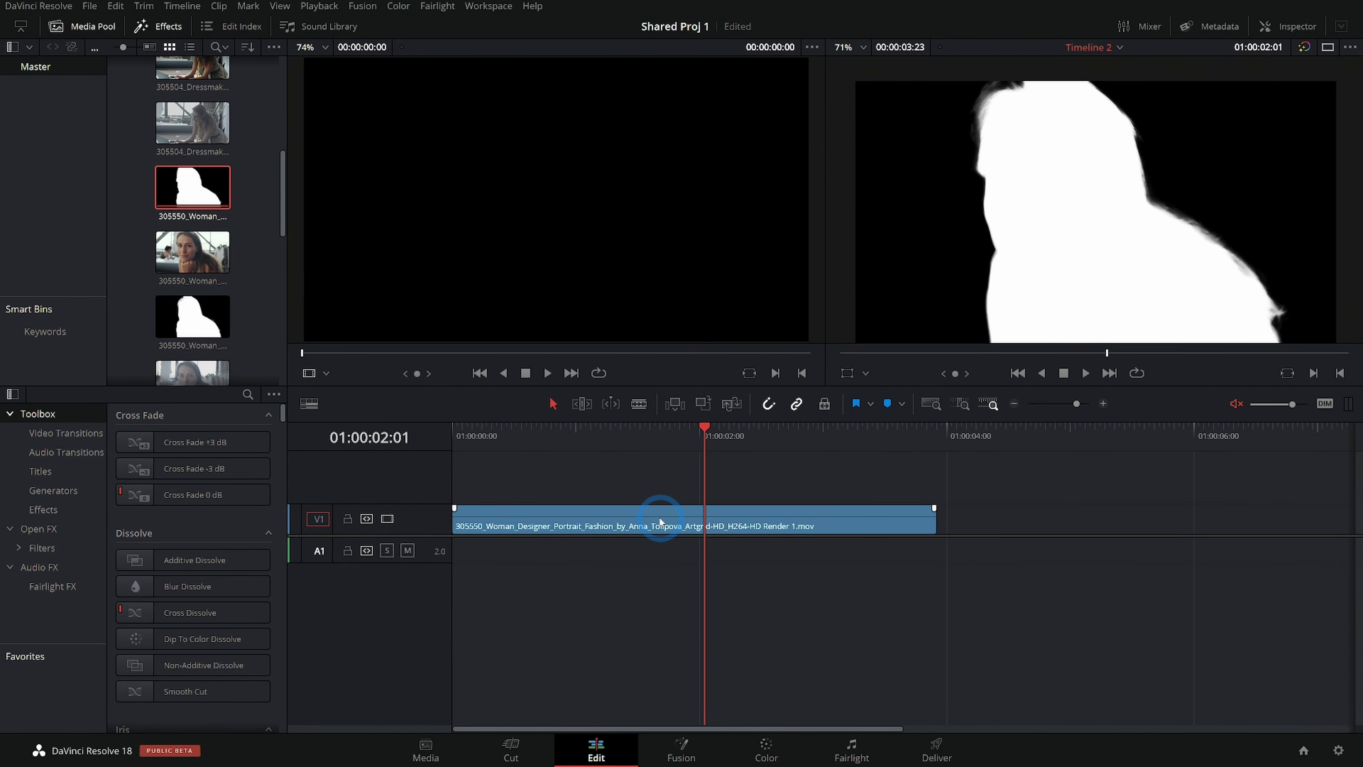
{"action": "left_click_drag", "start_coordinate": [660, 520], "coordinate": [639, 494]}
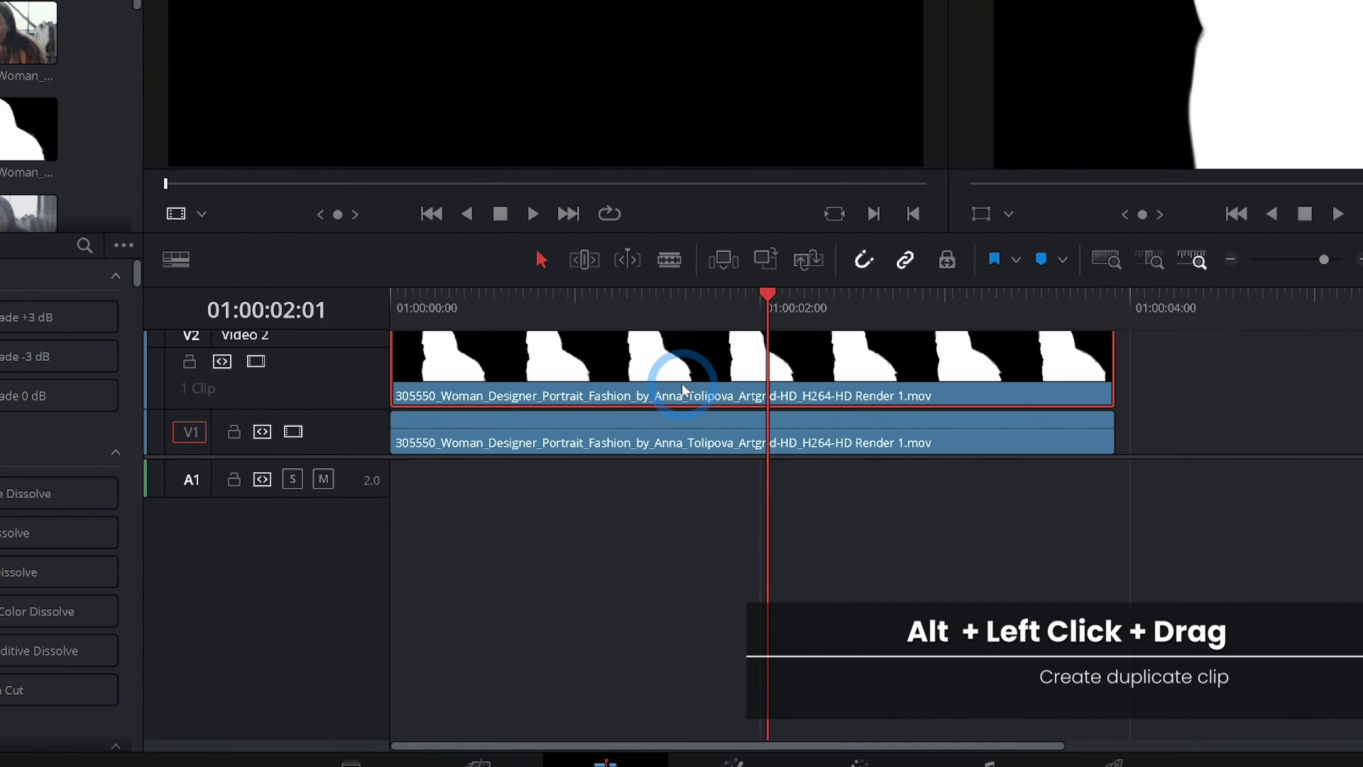
{"action": "left_click_drag", "start_coordinate": [419, 536], "coordinate": [418, 583]}
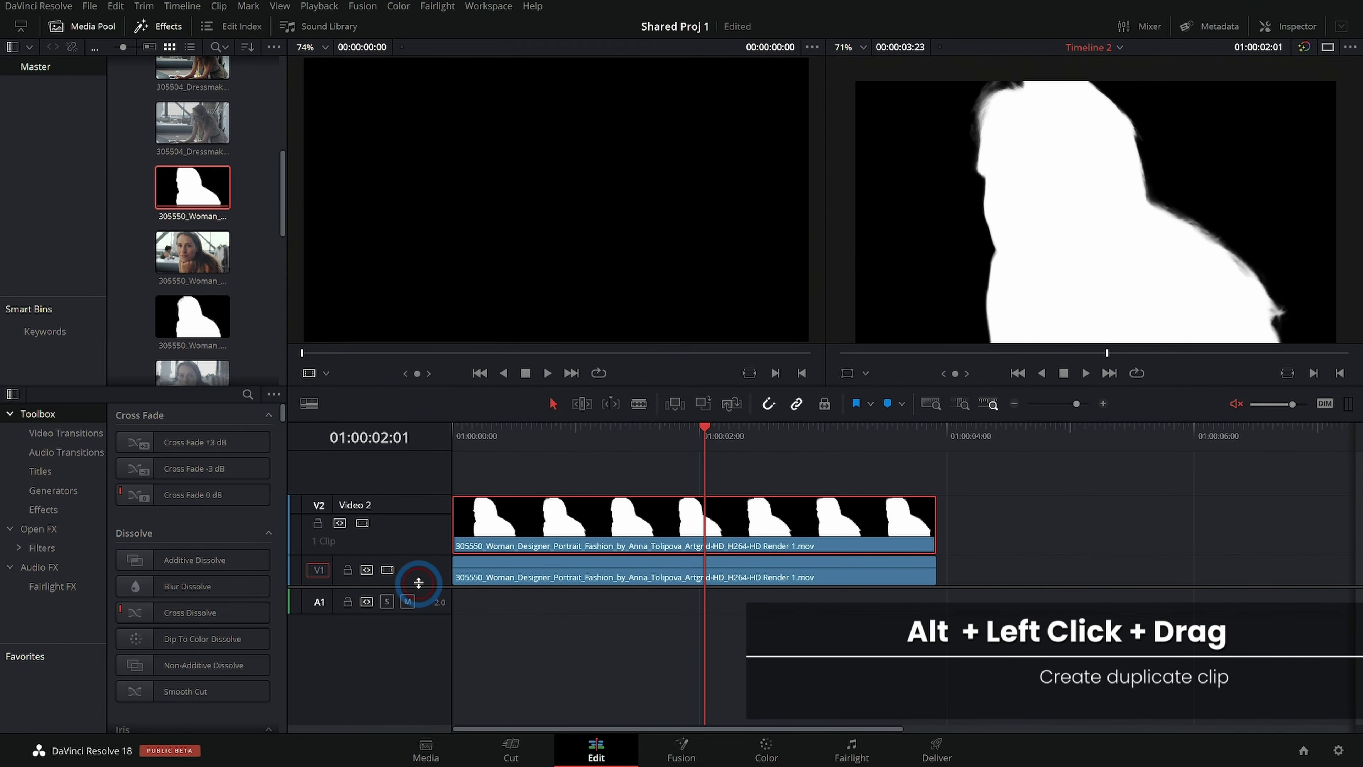
Decompose the V1 clip back to its original .mp4 footage and move it later on the track
{"action": "left_click", "coordinate": [610, 585]}
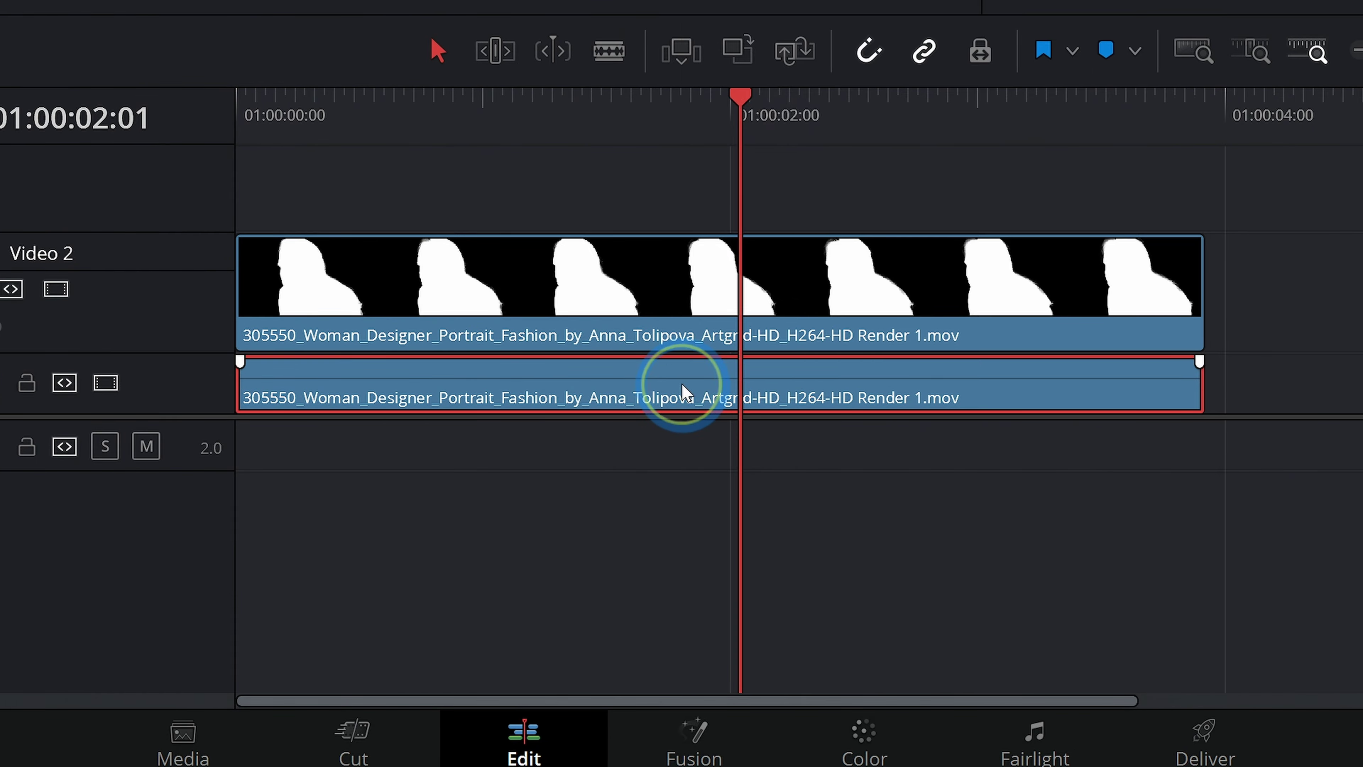
{"action": "right_click", "coordinate": [676, 581]}
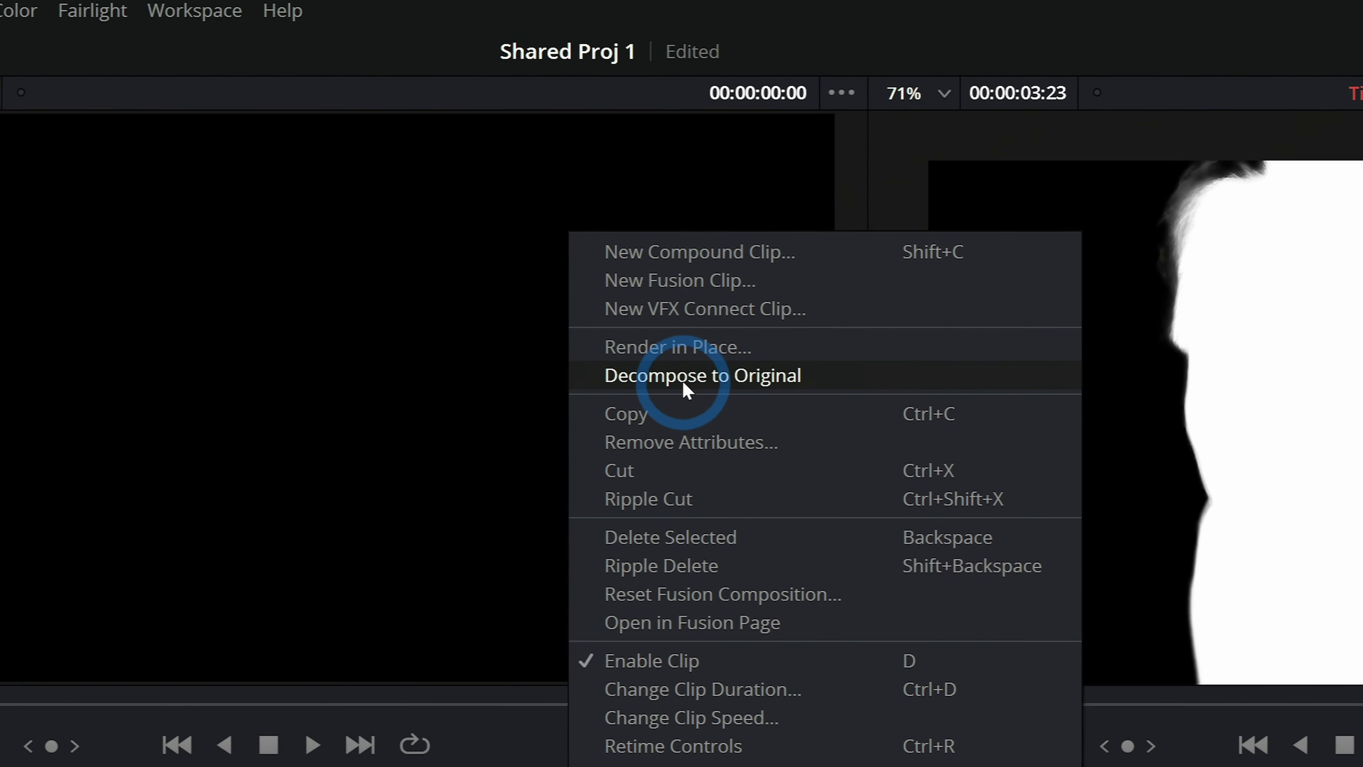
{"action": "left_click", "coordinate": [680, 380]}
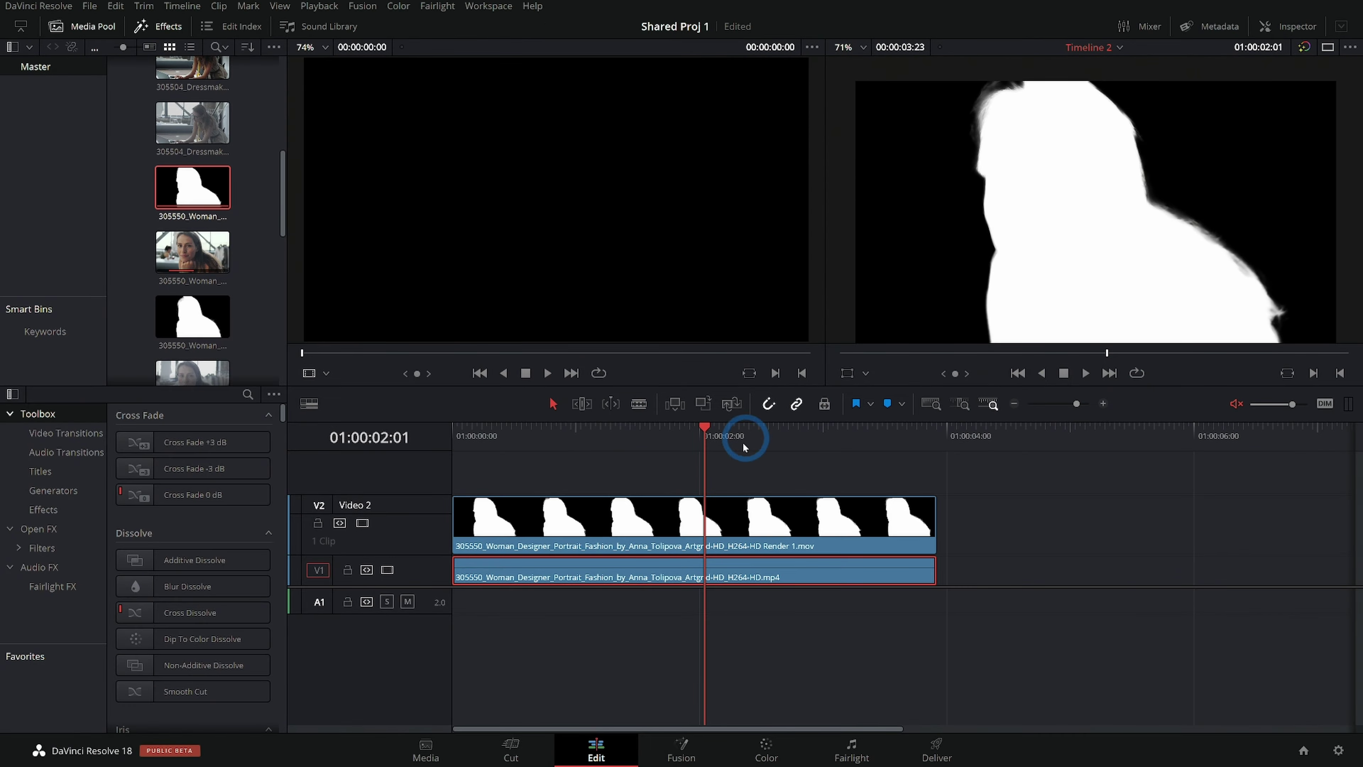
{"action": "left_click_drag", "start_coordinate": [542, 571], "coordinate": [936, 572]}
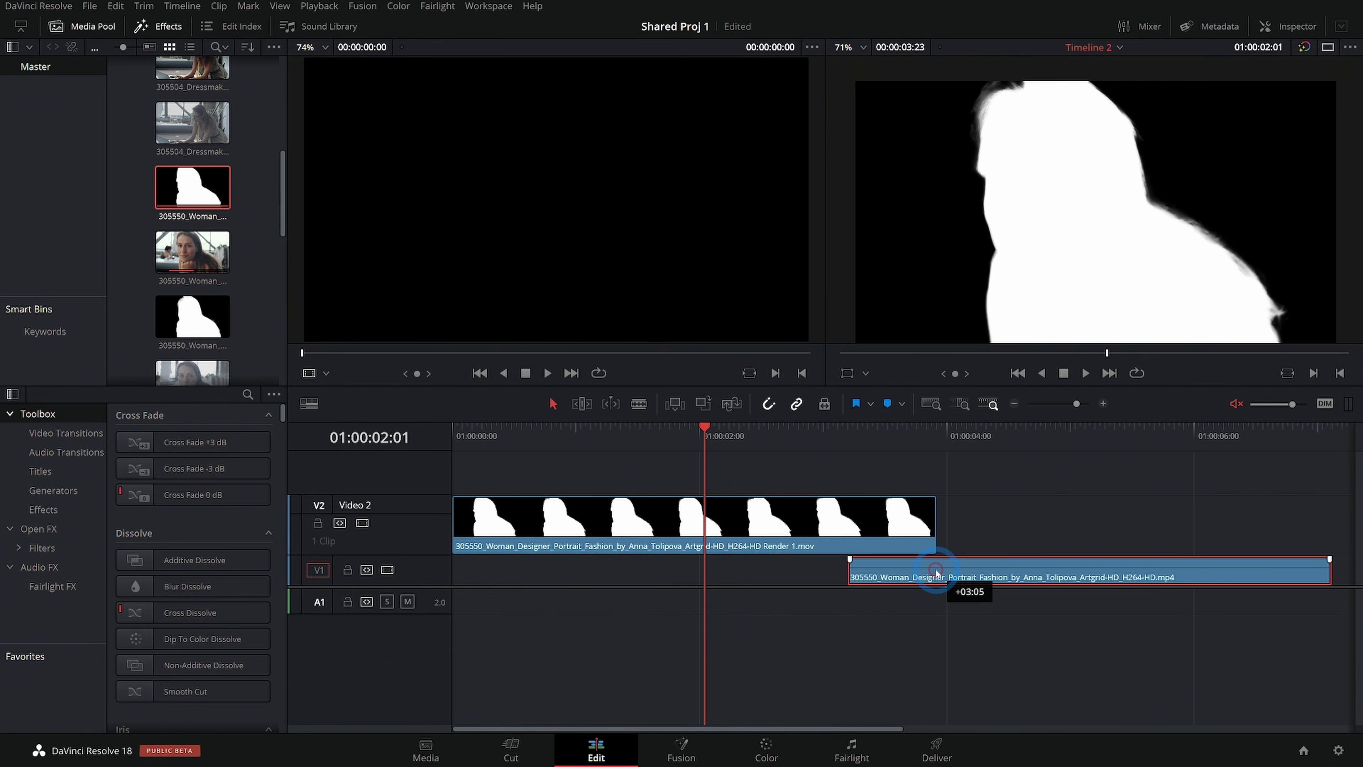
{"action": "left_click", "coordinate": [1009, 438]}
Reset the clip's node grade on the Color page to remove the Magic Mask, then recheck on Edit
{"action": "left_click", "coordinate": [766, 750]}
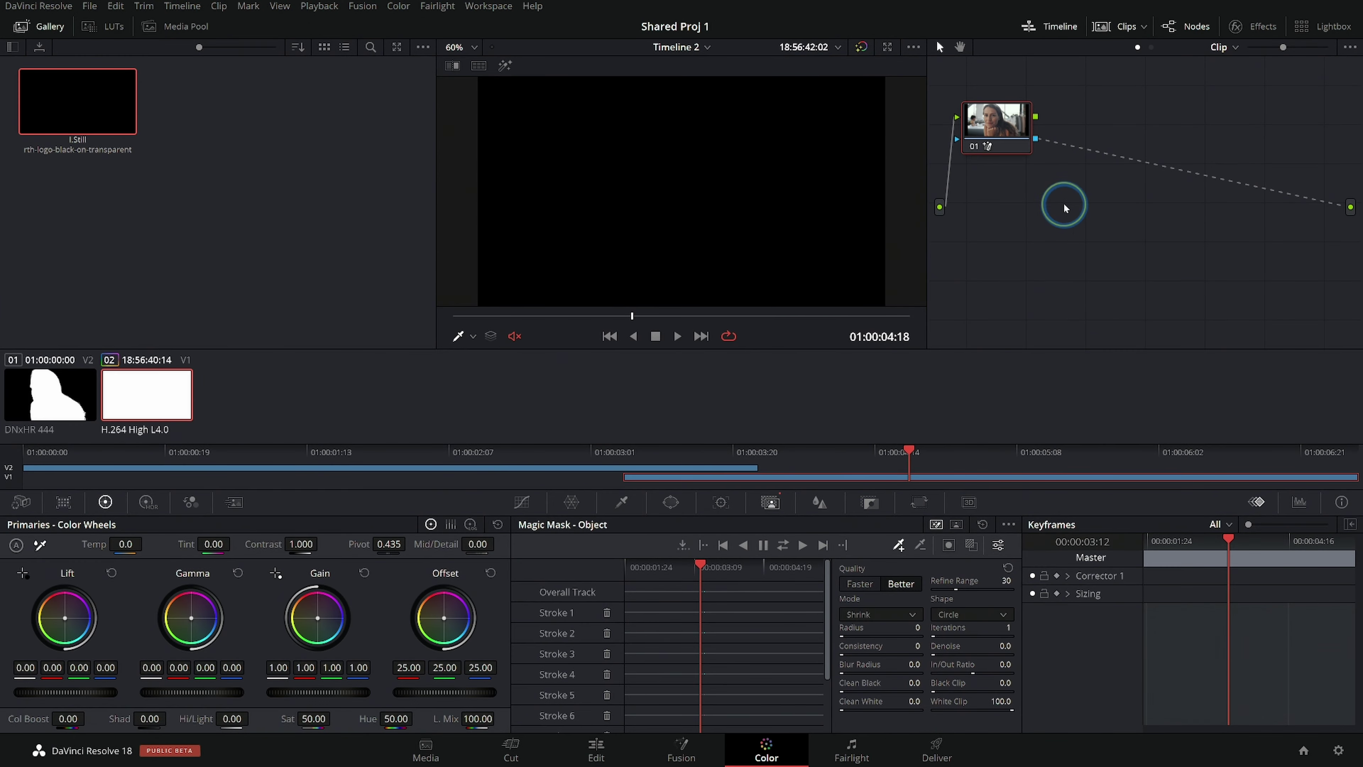
{"action": "right_click", "coordinate": [1065, 208]}
{"action": "left_click", "coordinate": [1103, 214]}
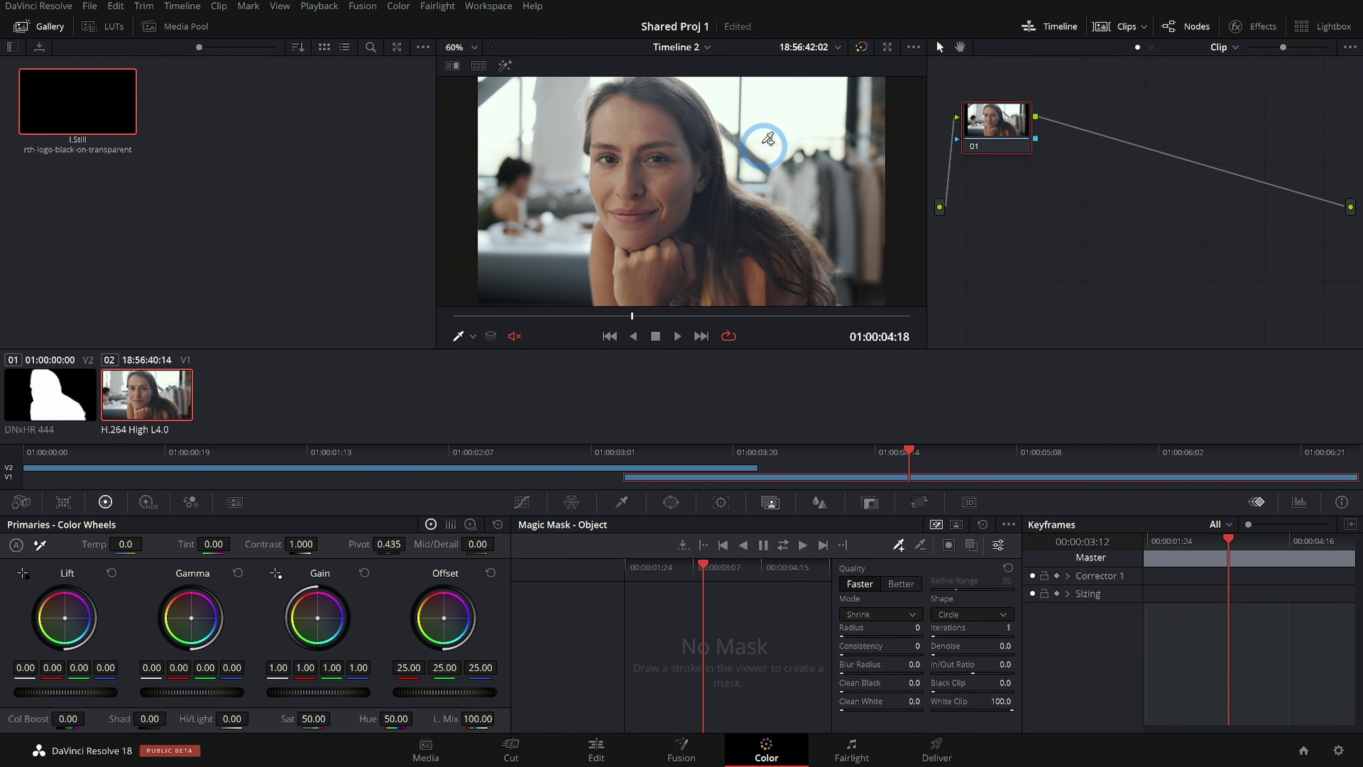
{"action": "left_click", "coordinate": [597, 749]}
{"action": "mouse_move", "coordinate": [1035, 472]}
{"action": "left_mouse_down"}
{"action": "mouse_move", "coordinate": [1099, 435]}
{"action": "mouse_move", "coordinate": [1044, 452]}
{"action": "left_mouse_up"}
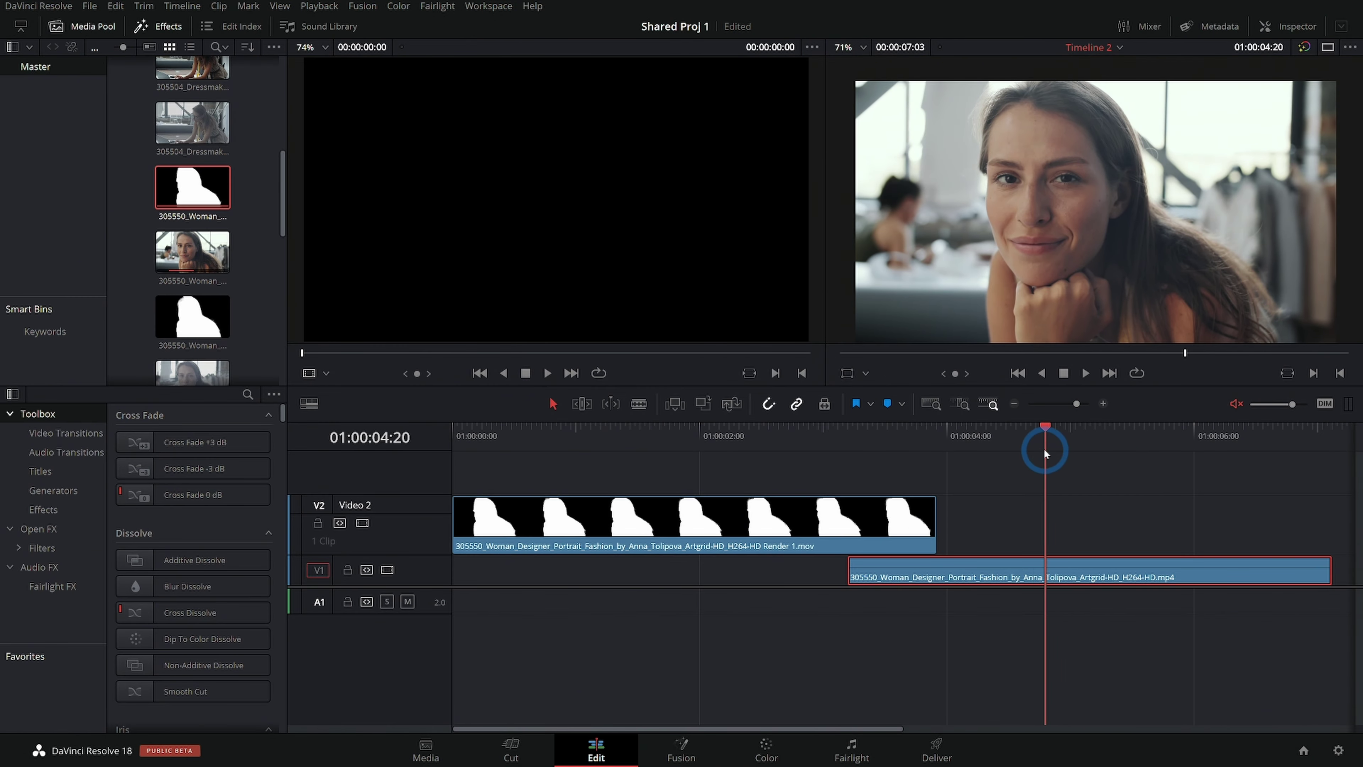
Move the original footage back to the timeline start and combine both clips into 'Fusion Clip 2'
{"action": "left_click", "coordinate": [650, 433]}
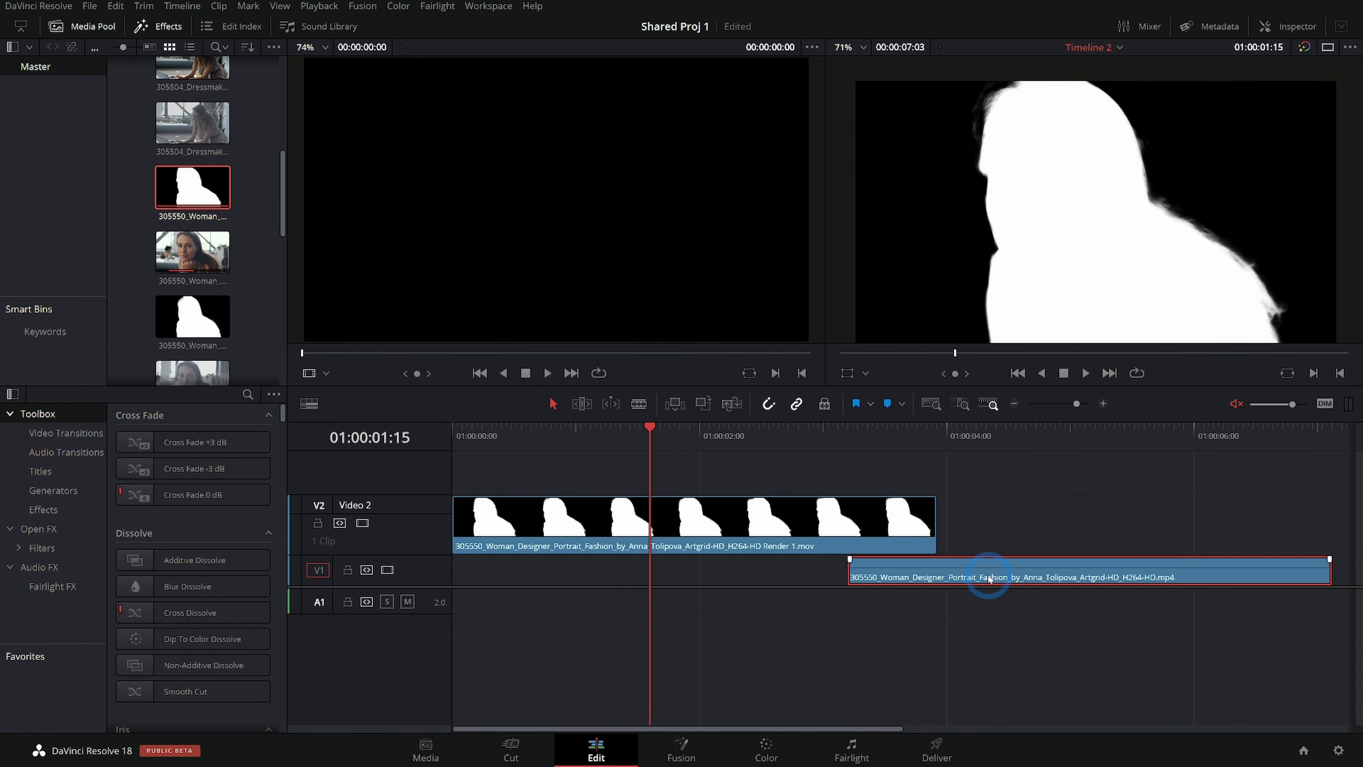
{"action": "left_click_drag", "start_coordinate": [990, 579], "coordinate": [540, 574]}
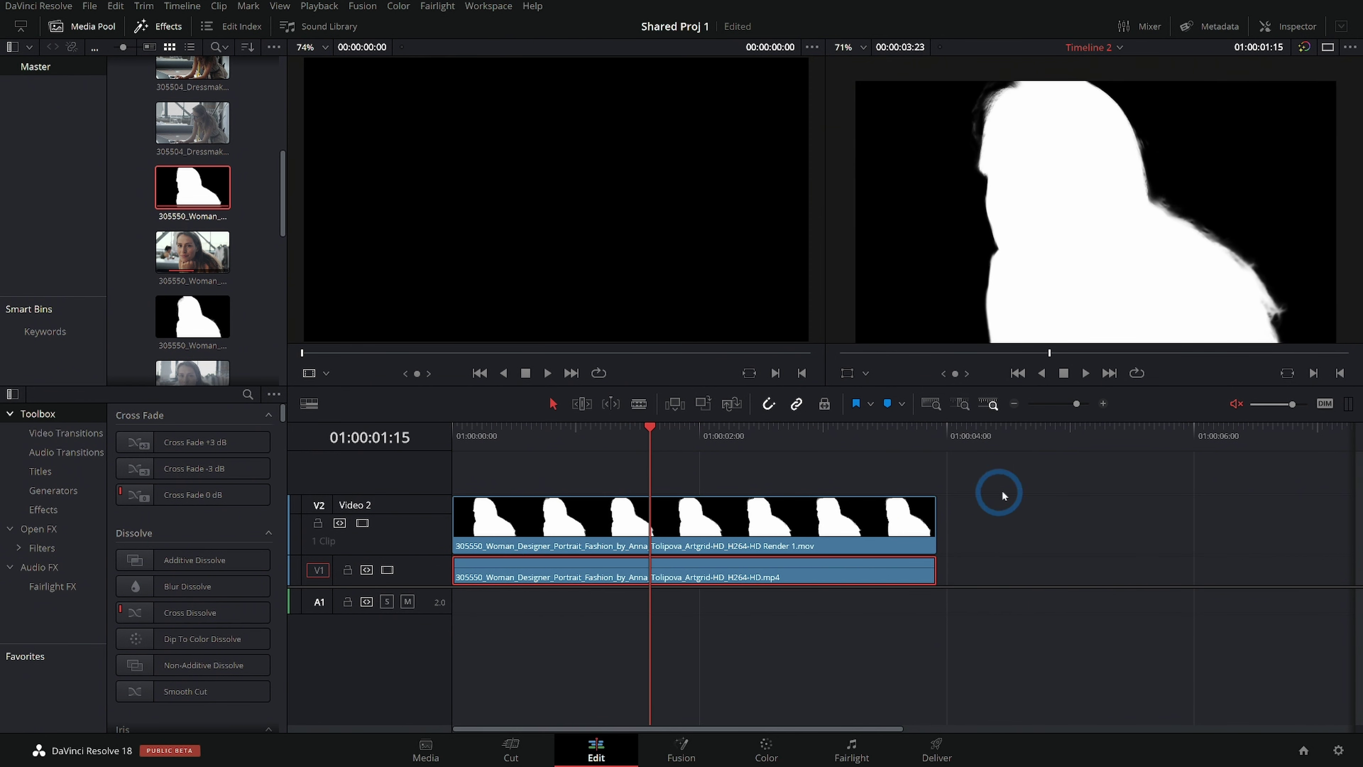
{"action": "left_click_drag", "start_coordinate": [992, 514], "coordinate": [597, 665]}
{"action": "right_click", "coordinate": [617, 536]}
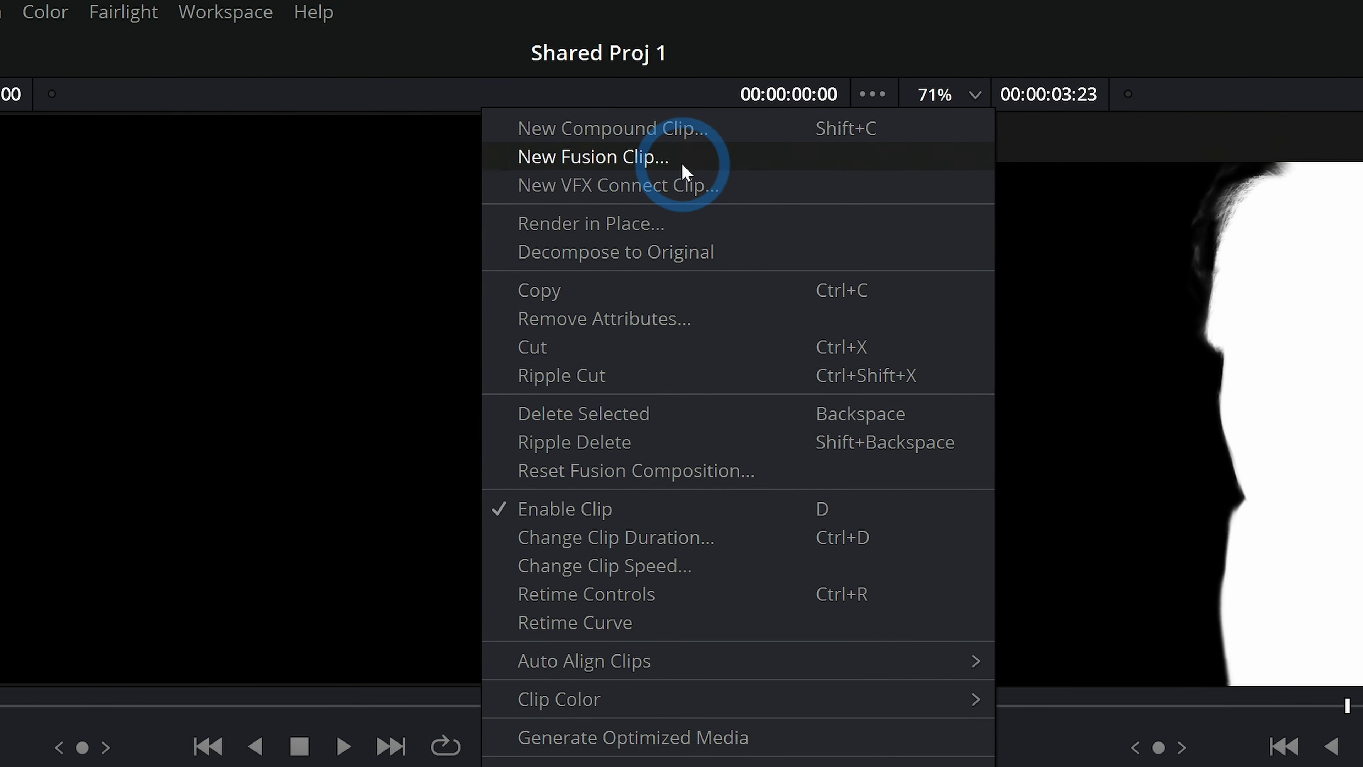
{"action": "left_click", "coordinate": [684, 170]}
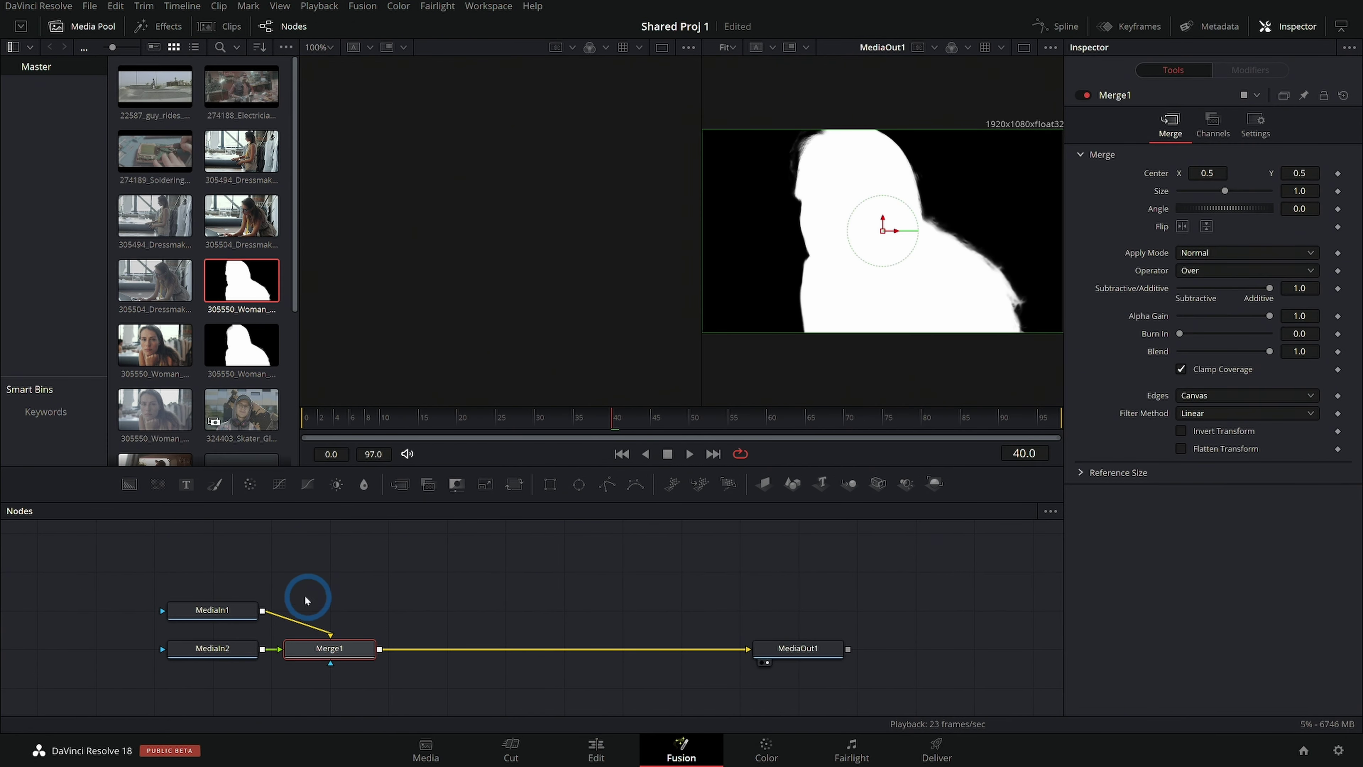
Preview both MediaIn nodes, rename MediaIn1 to Orig_Footage, and select the matte input node
{"action": "left_click", "coordinate": [213, 649]}
{"action": "key", "text": "1"}
{"action": "left_click", "coordinate": [240, 616]}
{"action": "key", "text": "1"}
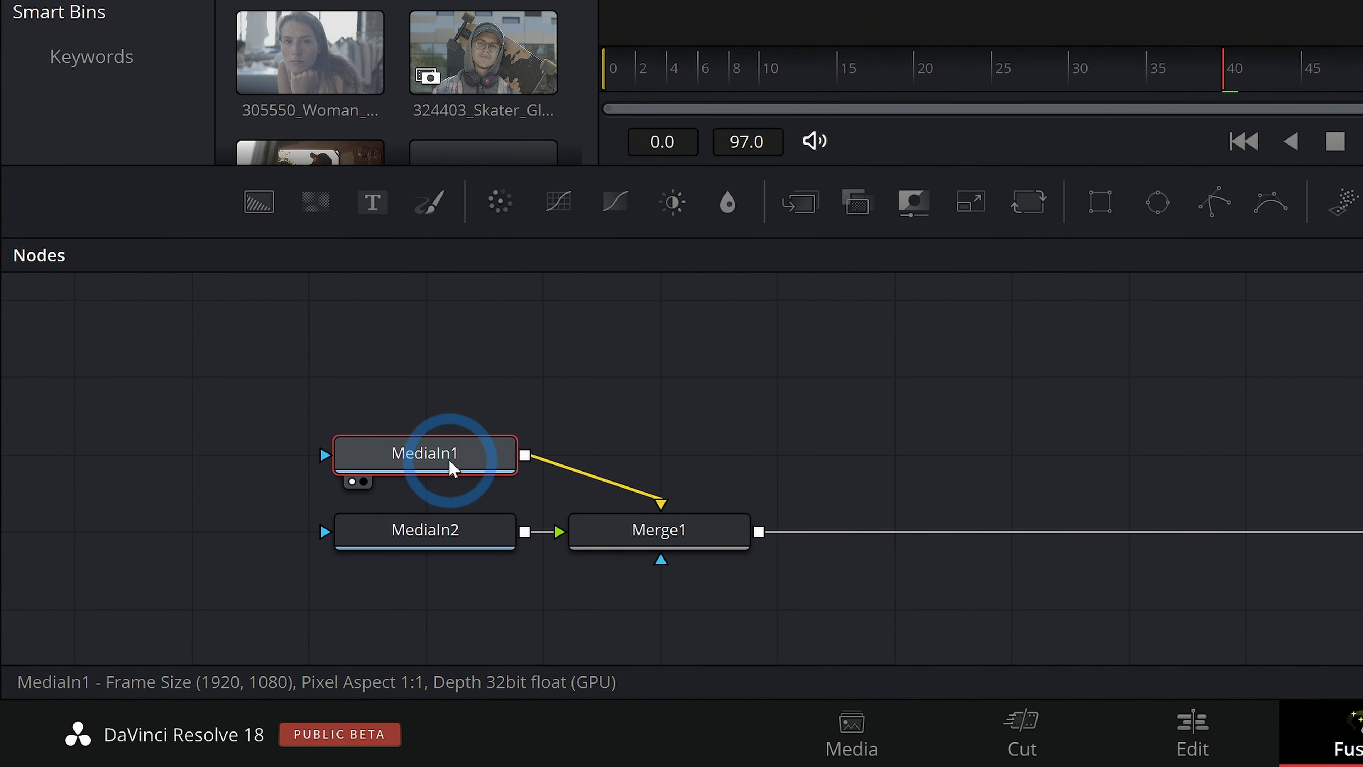
{"action": "key", "text": "F2"}
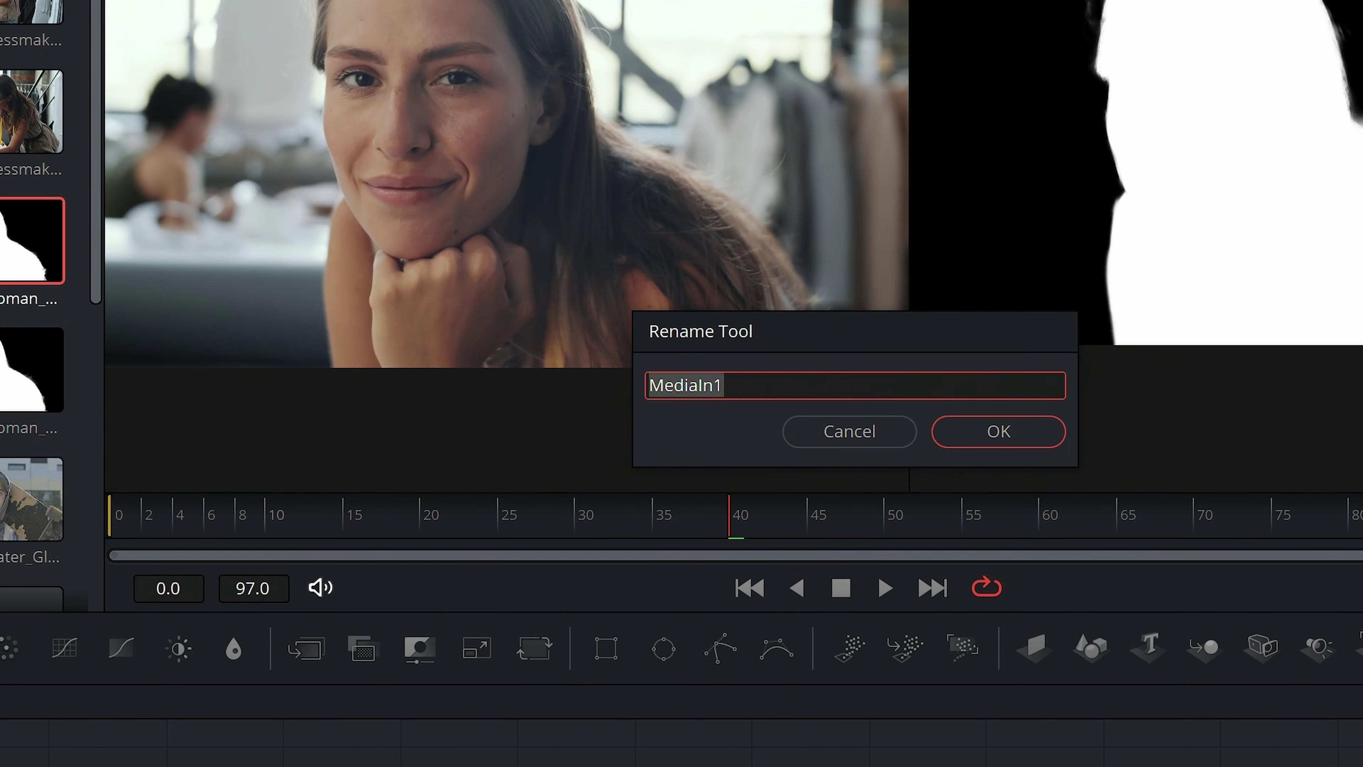
{"action": "type", "text": "Orig_Footag"}
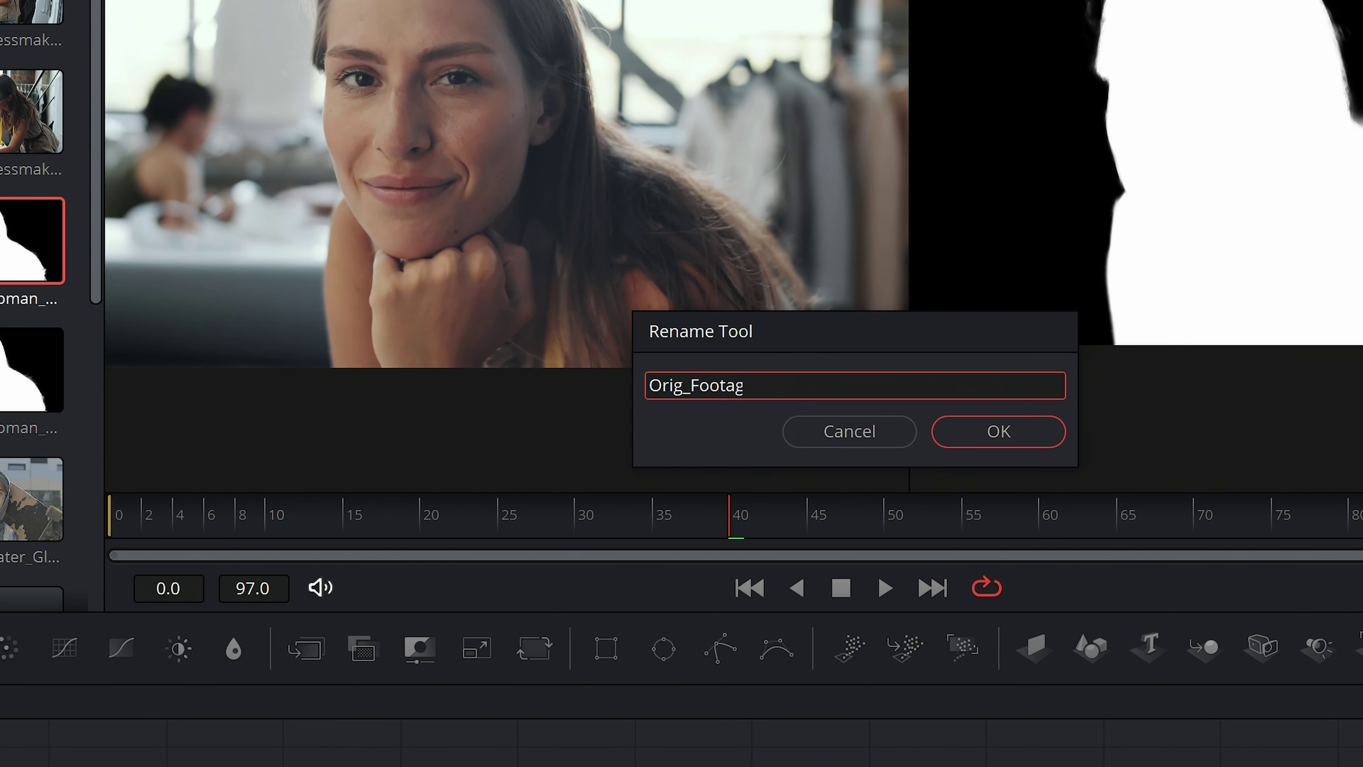
{"action": "type", "text": "e"}
{"action": "key", "text": "Return"}
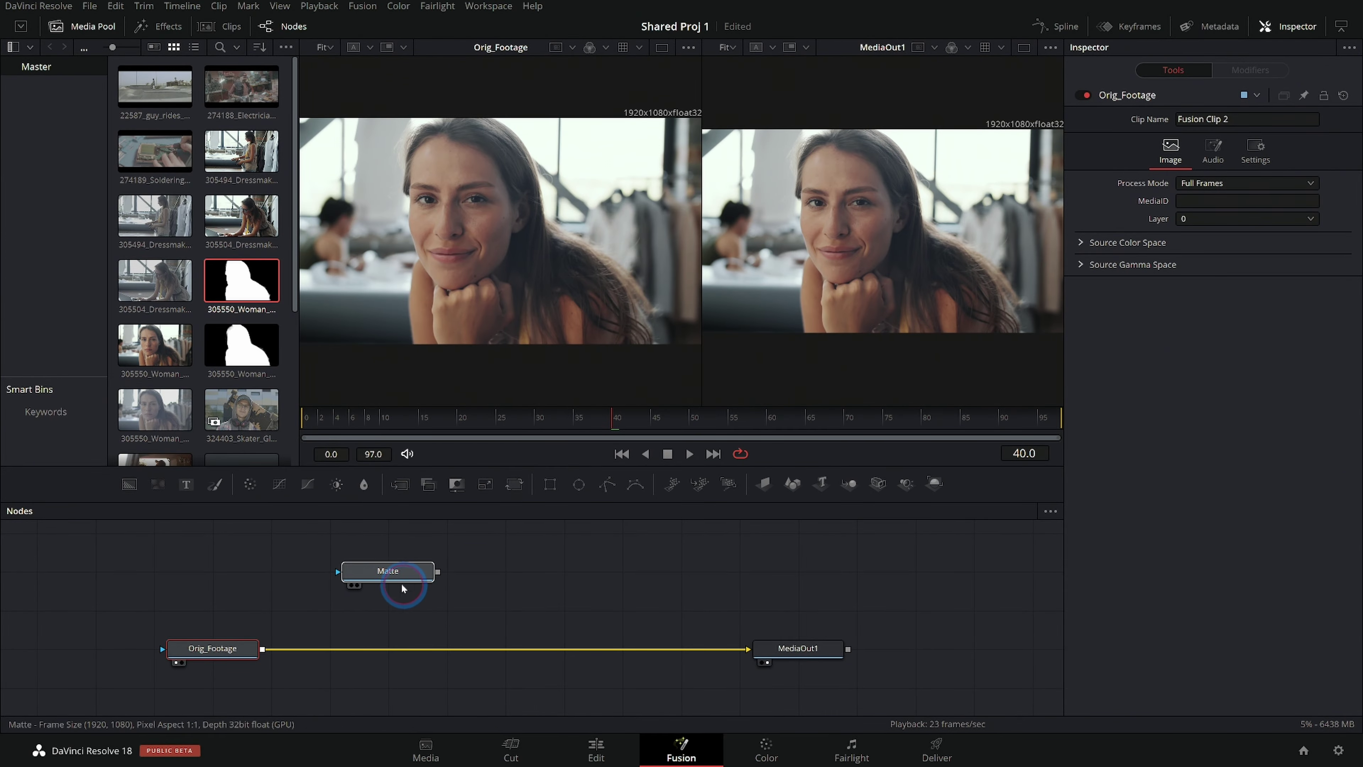
{"action": "left_click", "coordinate": [401, 576]}
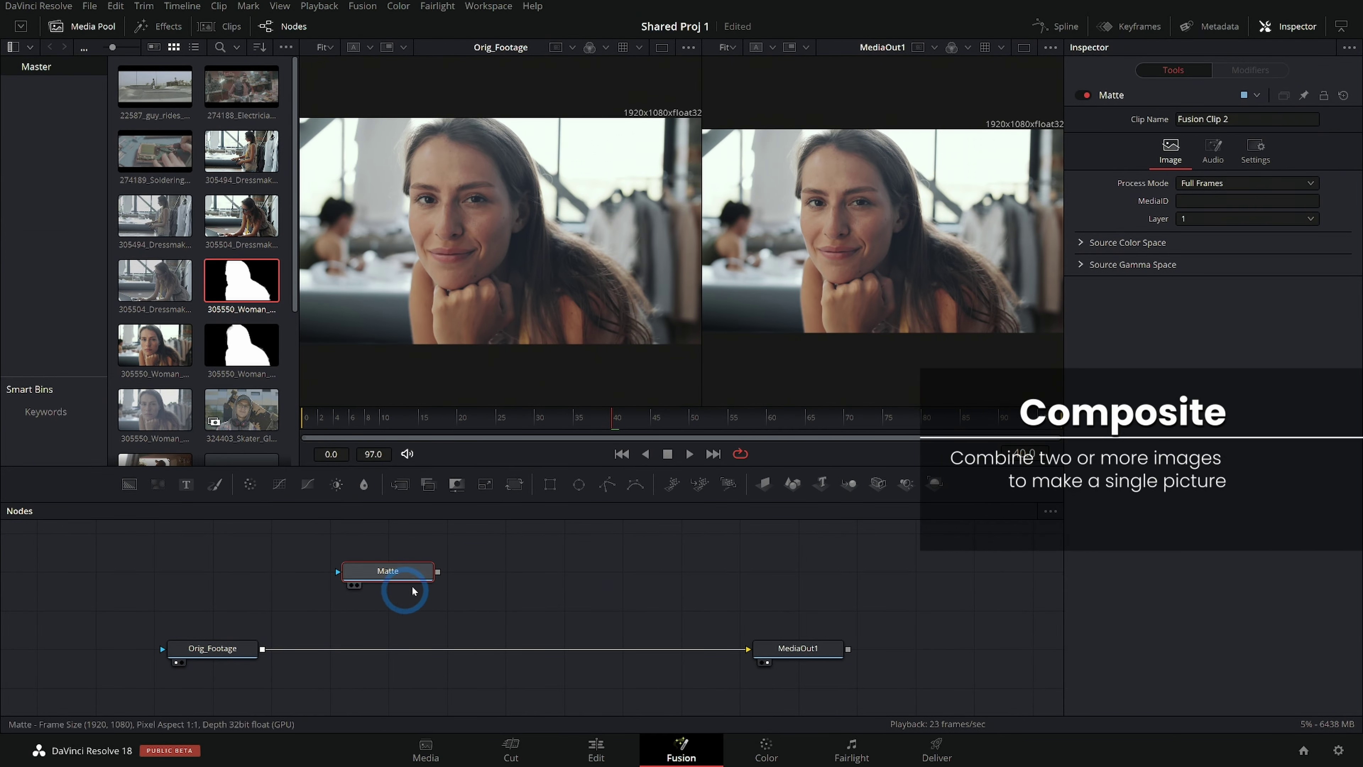
Add a Text node reading STYLE merged over Orig_Footage, with size 0.5
{"action": "left_click_drag", "start_coordinate": [333, 605], "coordinate": [329, 656]}
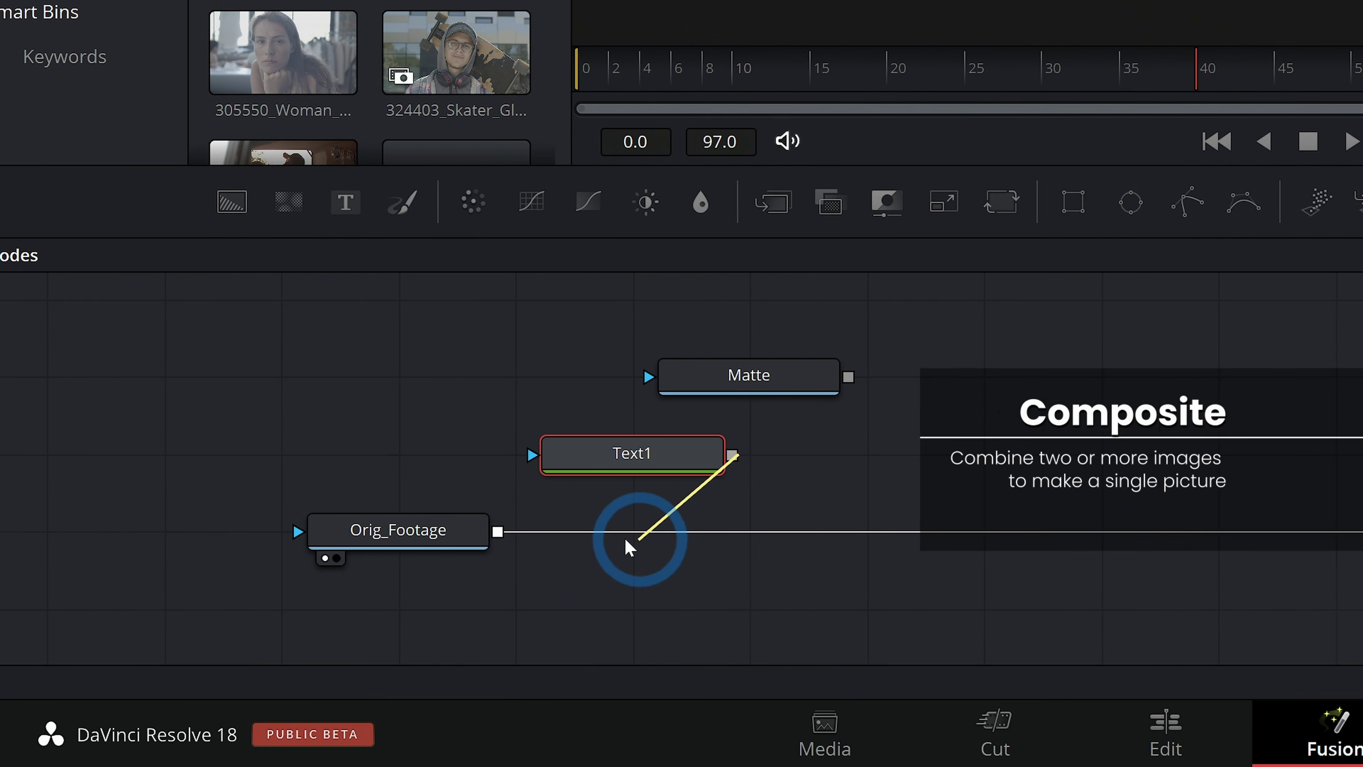
{"action": "left_click_drag", "start_coordinate": [628, 547], "coordinate": [500, 533]}
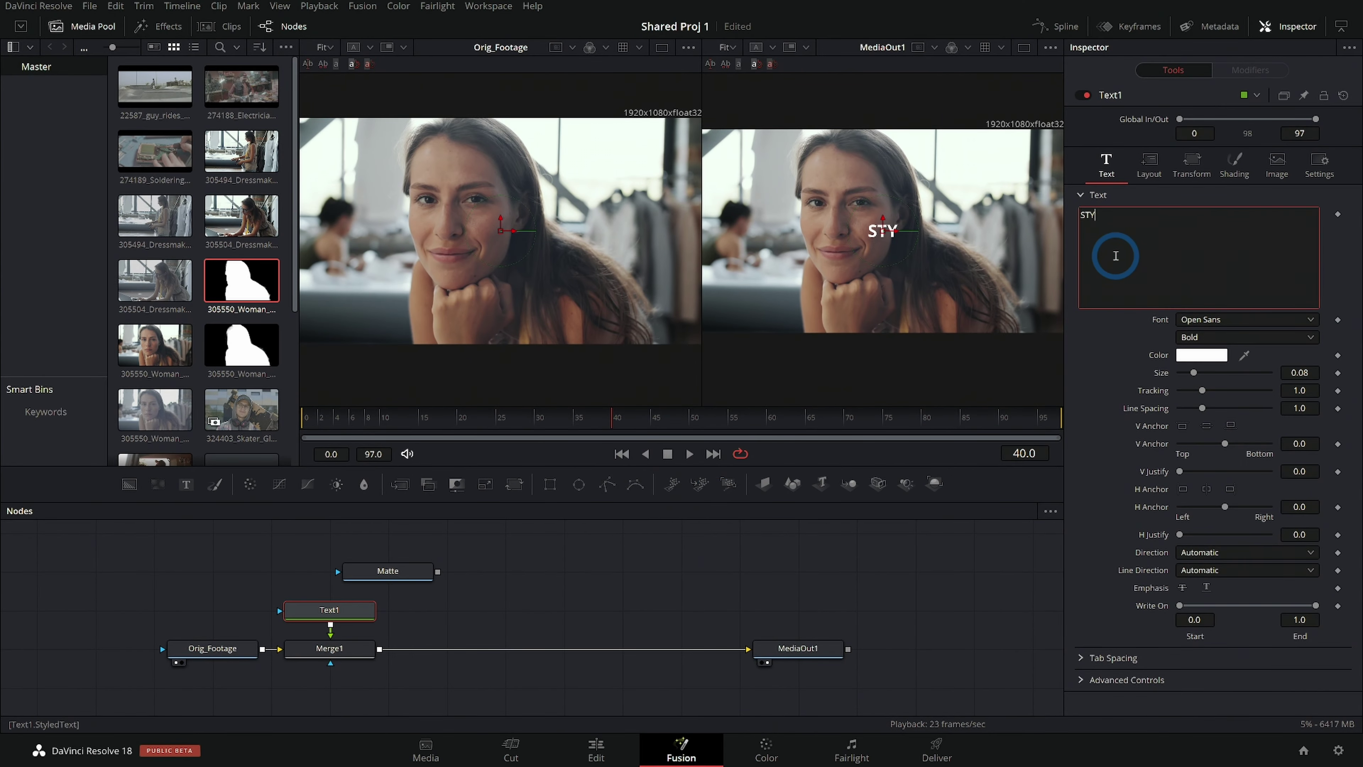
{"action": "left_click_drag", "start_coordinate": [1225, 375], "coordinate": [1274, 378]}
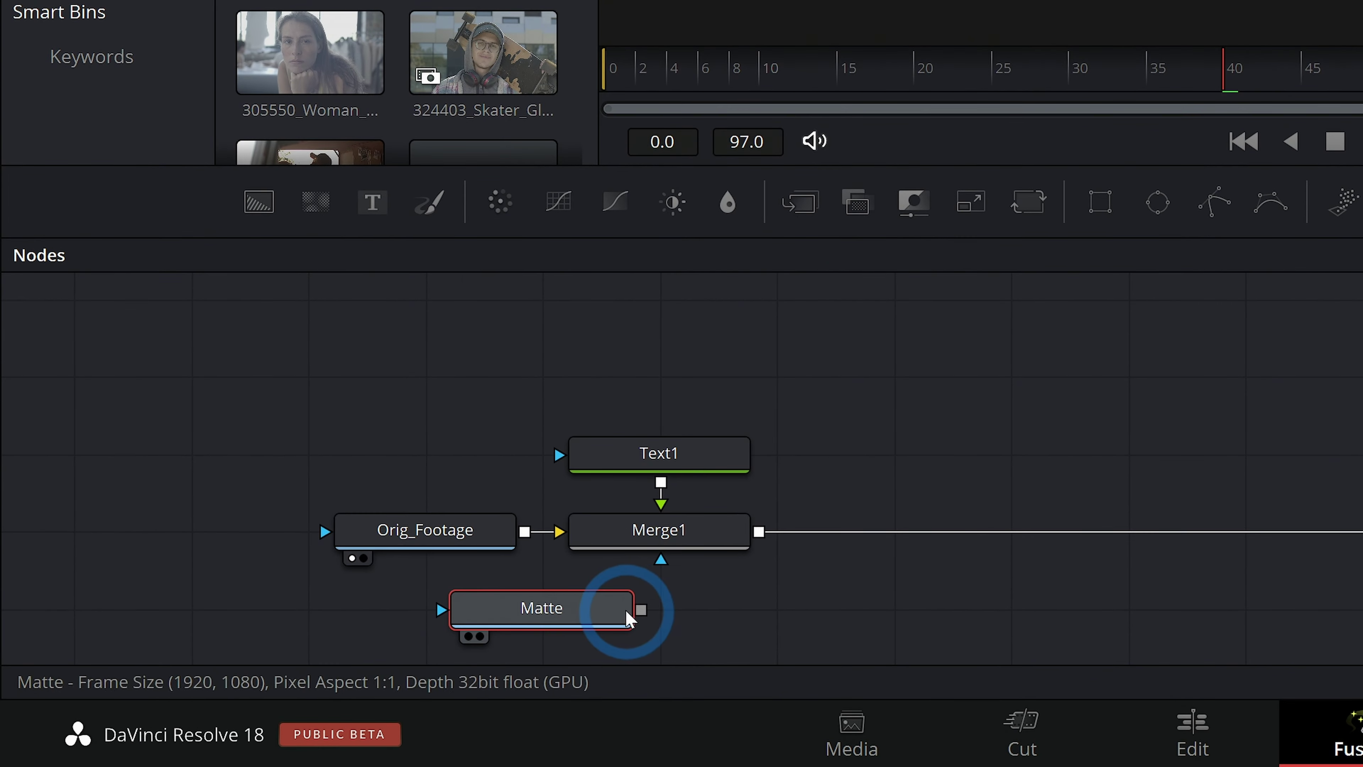
Connect the Matte node to Merge1's effect-mask input
{"action": "left_click_drag", "start_coordinate": [321, 689], "coordinate": [356, 688]}
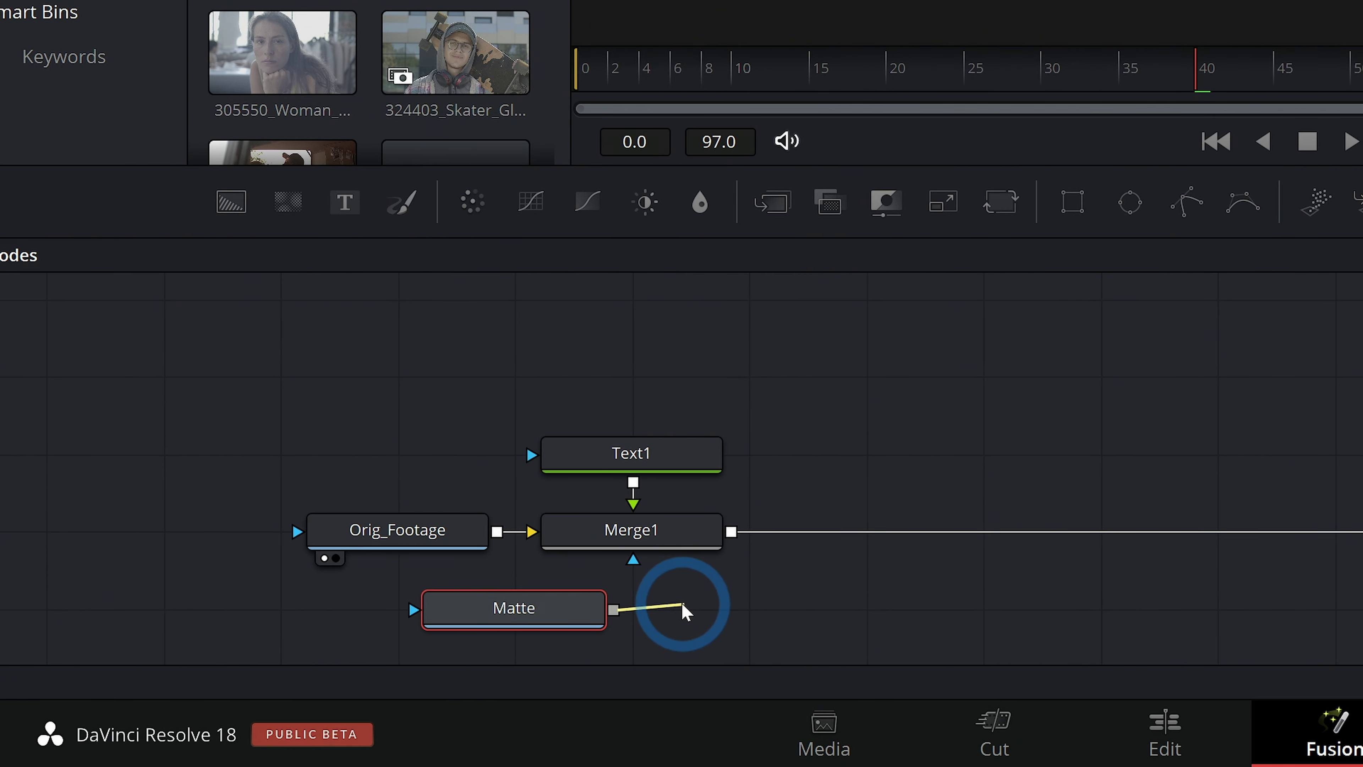
{"action": "left_click_drag", "start_coordinate": [685, 611], "coordinate": [634, 562]}
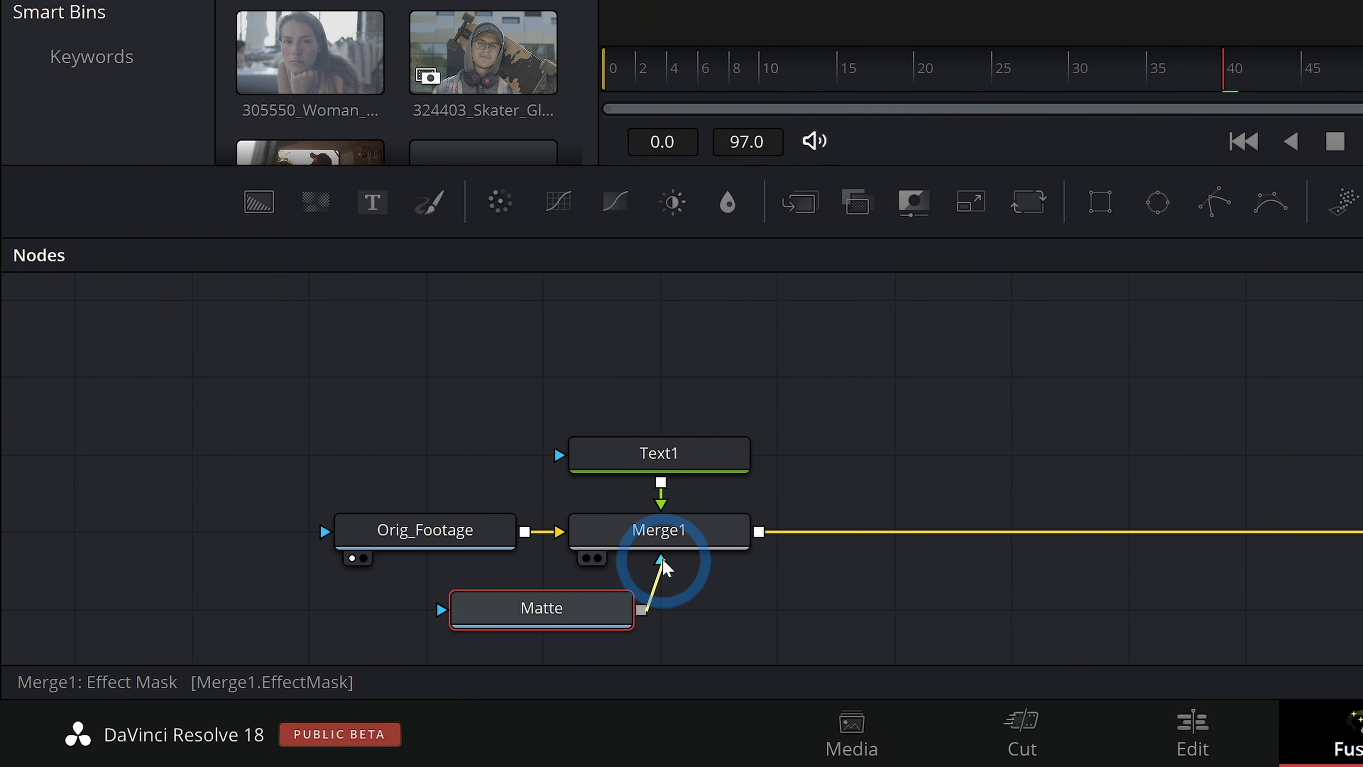
{"action": "left_click", "coordinate": [661, 527]}
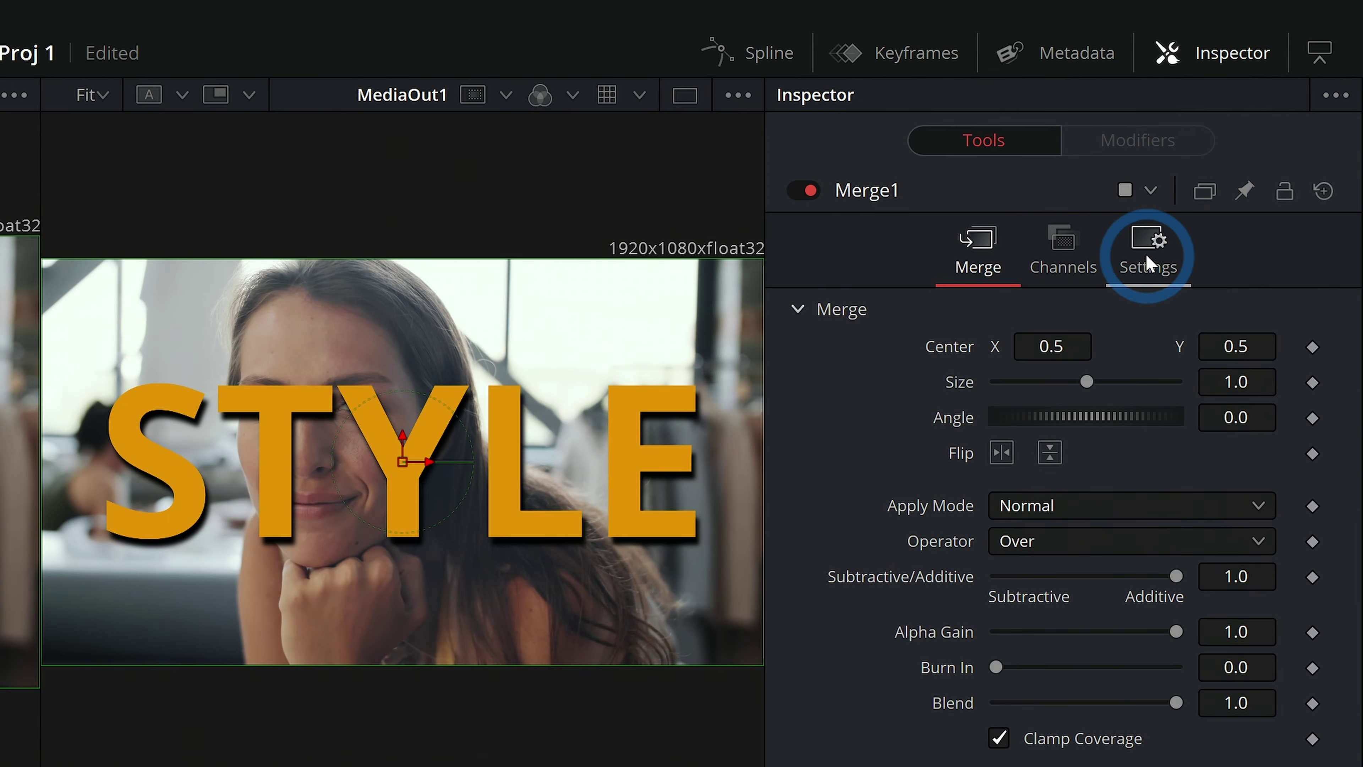
In Merge1's Settings, set the mask channel to Luminance and apply the mask inverted
{"action": "left_click", "coordinate": [1146, 253]}
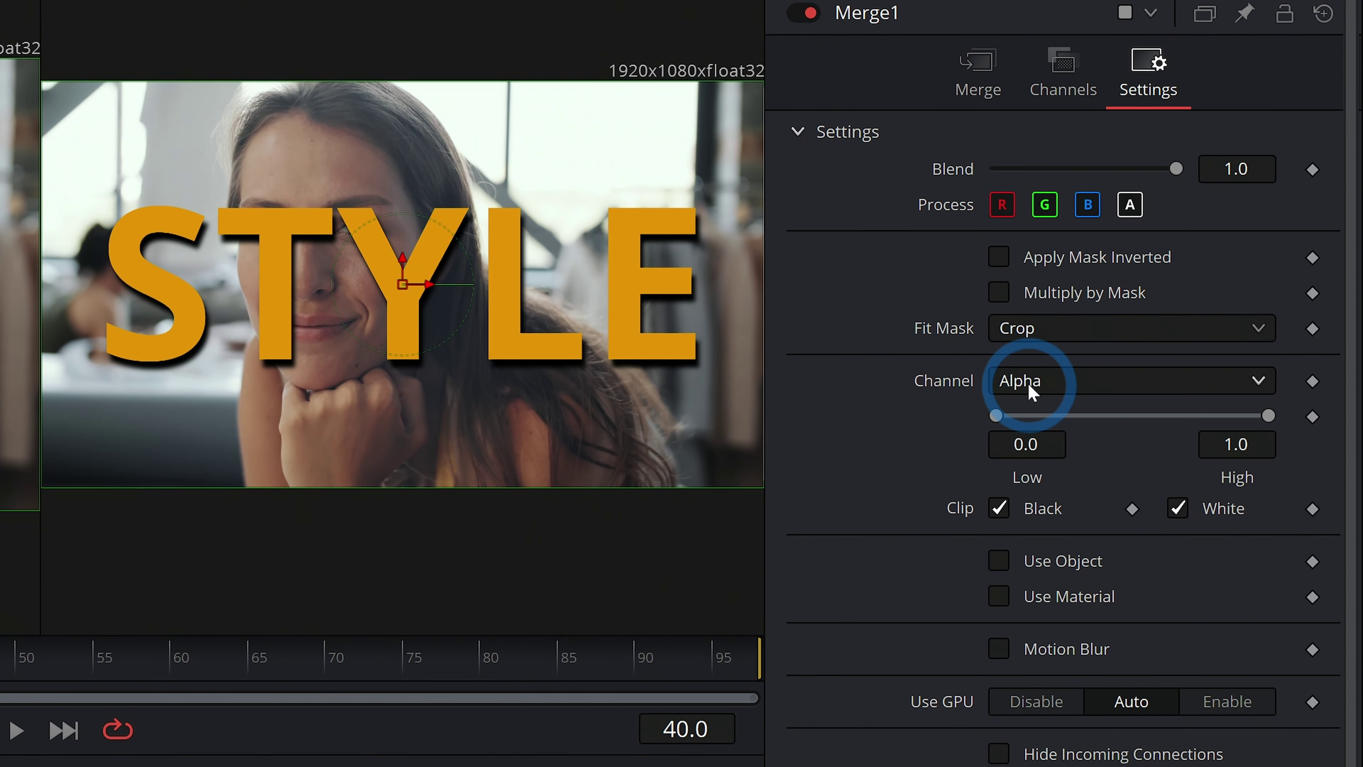
{"action": "left_click", "coordinate": [1031, 391]}
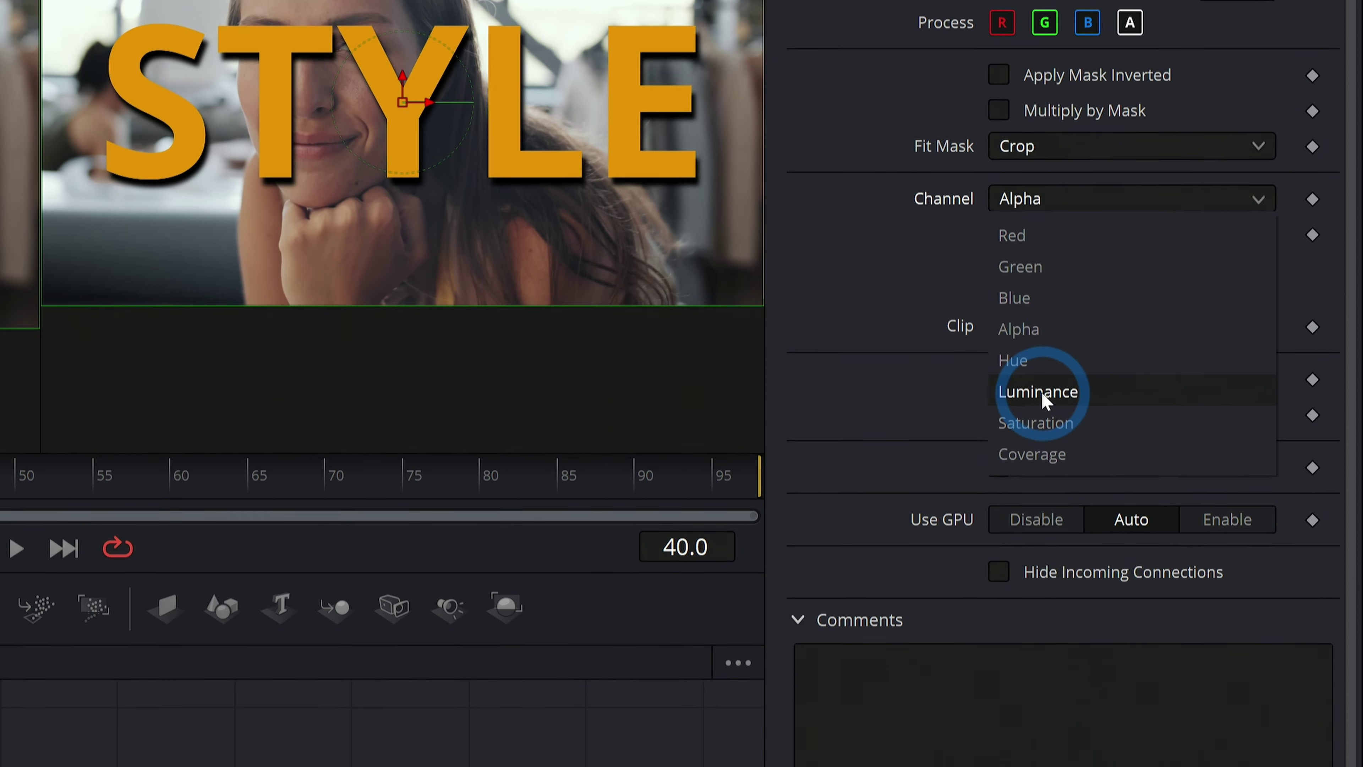
{"action": "left_click", "coordinate": [1041, 573]}
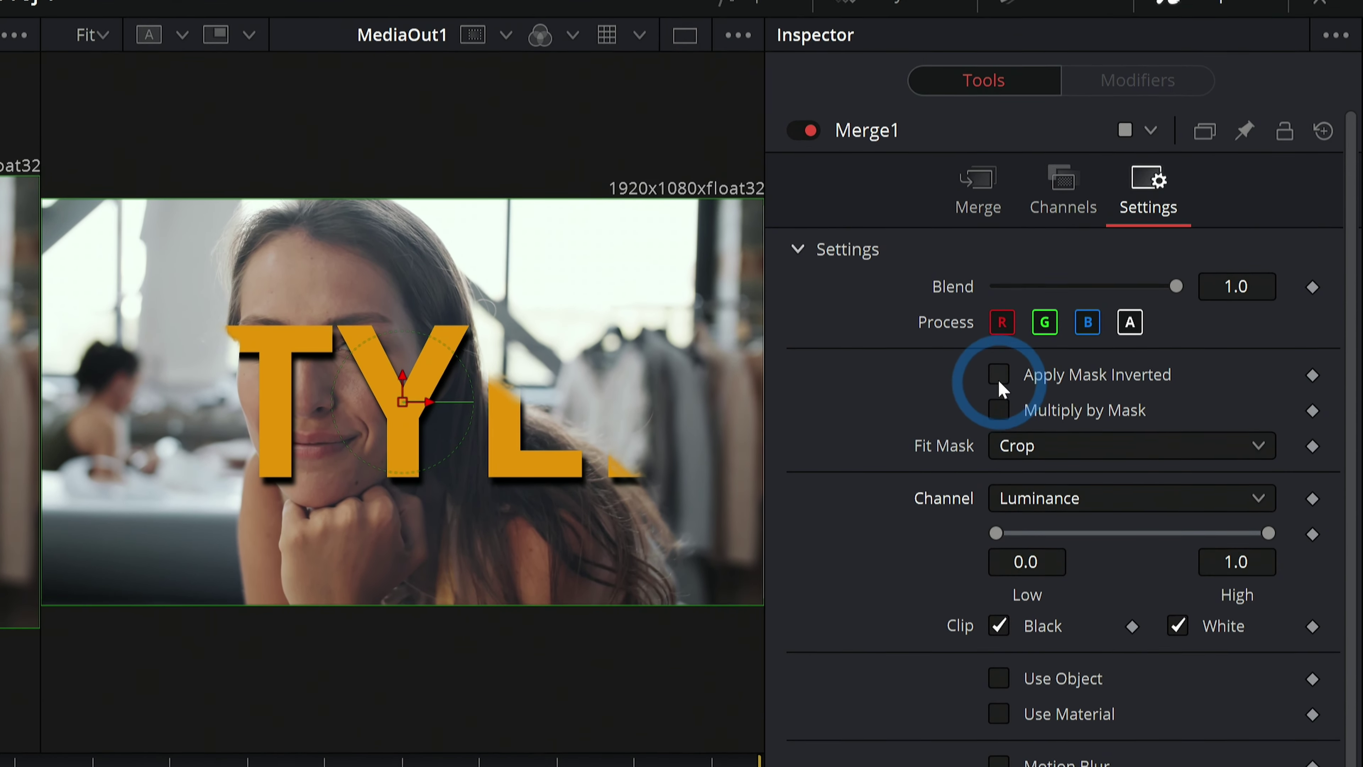
{"action": "left_click", "coordinate": [998, 375]}
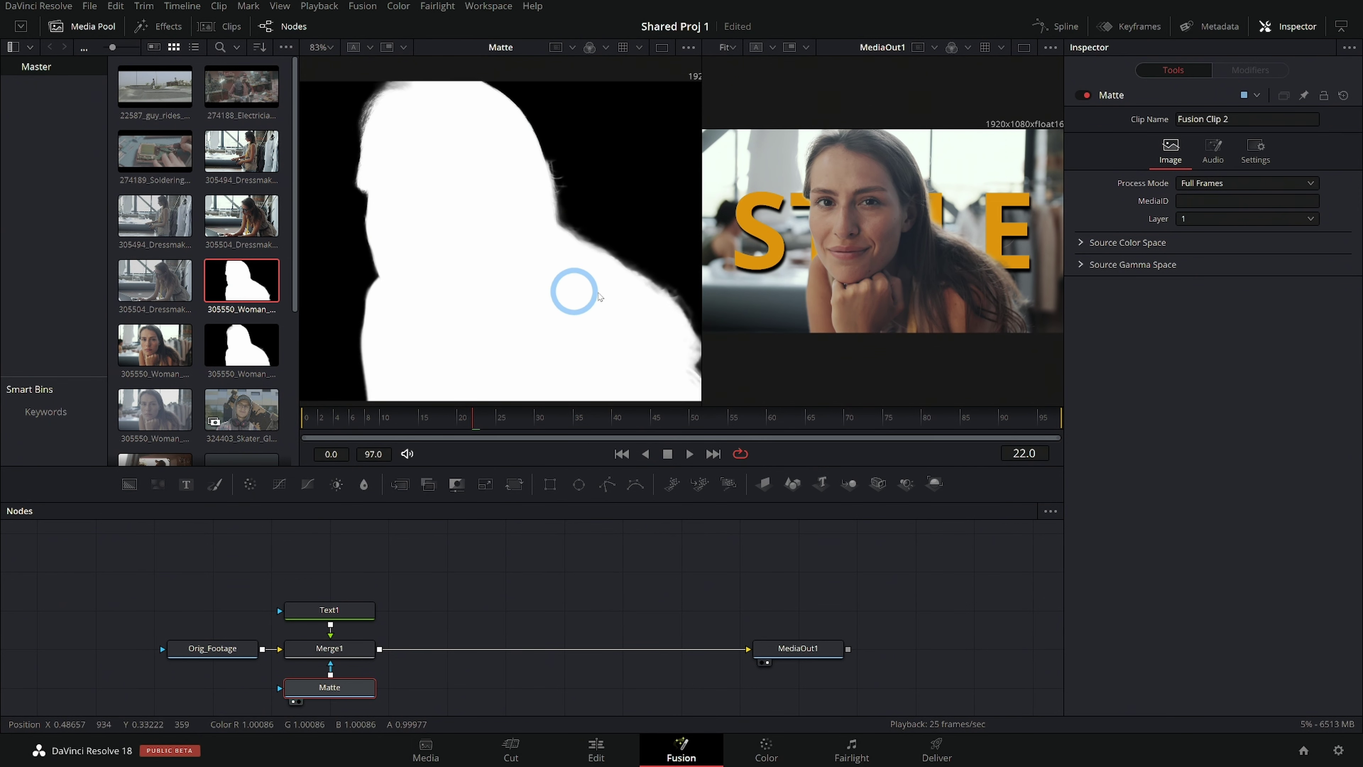
Widen the MediaOut1 viewer and play the composite to check STYLE stays behind the woman
{"action": "left_click_drag", "start_coordinate": [700, 311], "coordinate": [542, 296]}
{"action": "key", "text": "space"}
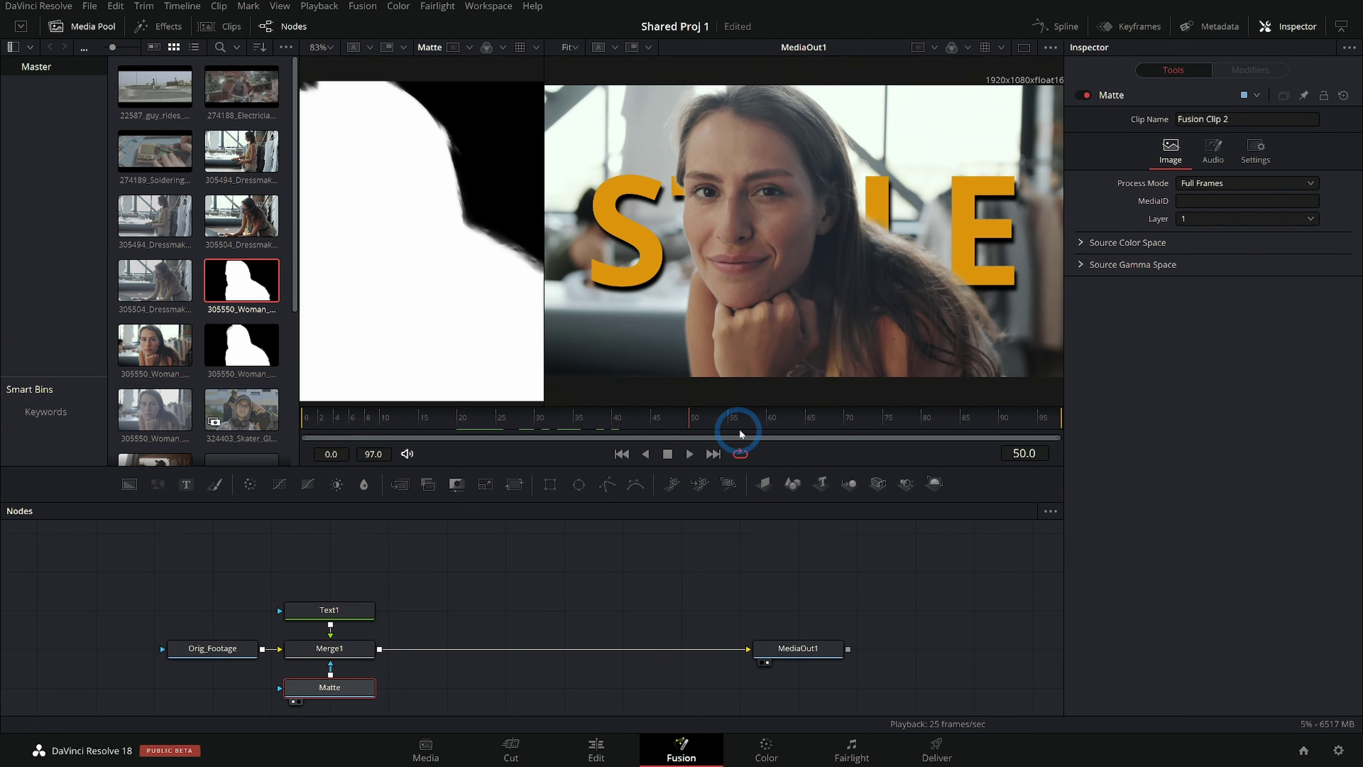